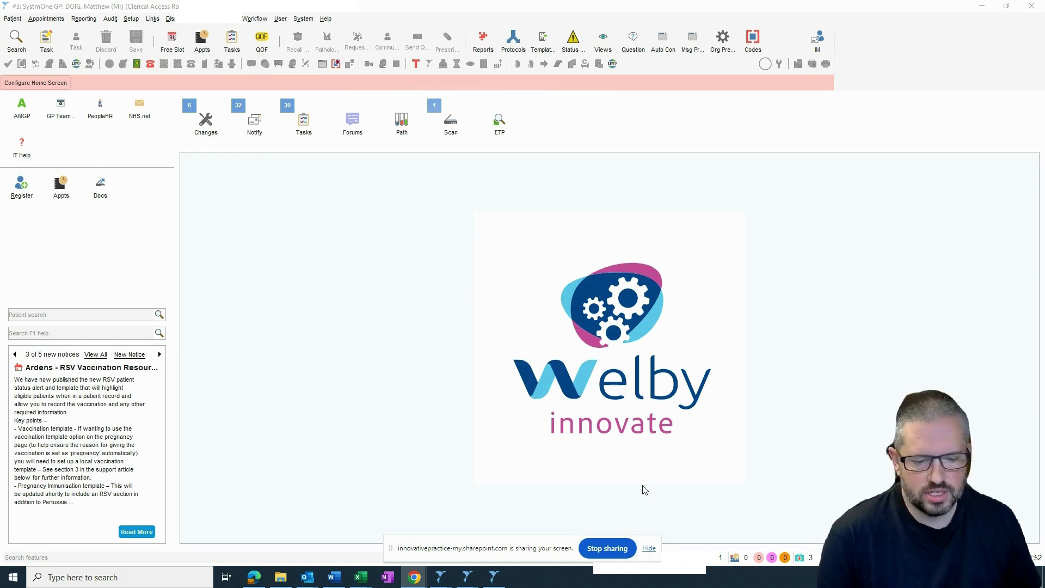
Step: Search the features for "view ma" and open View Maintenance
left_click(649, 549)
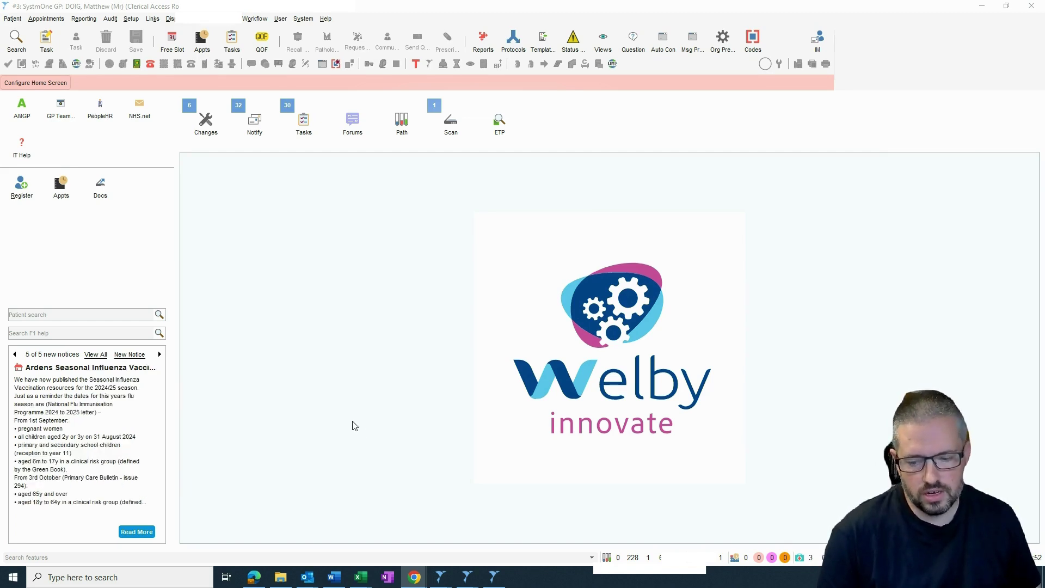
left_click(225, 558)
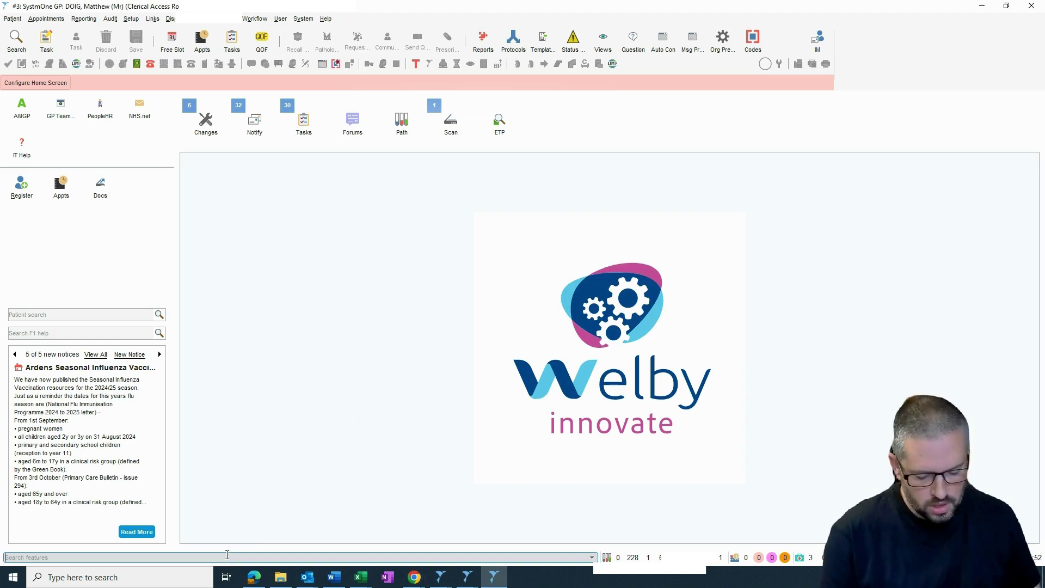
type("v")
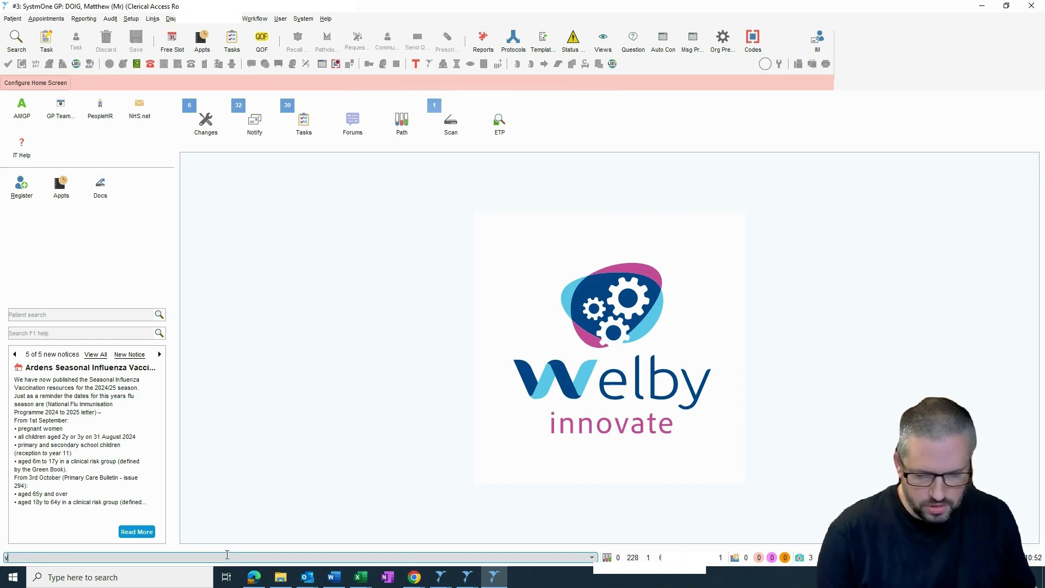
type("iew")
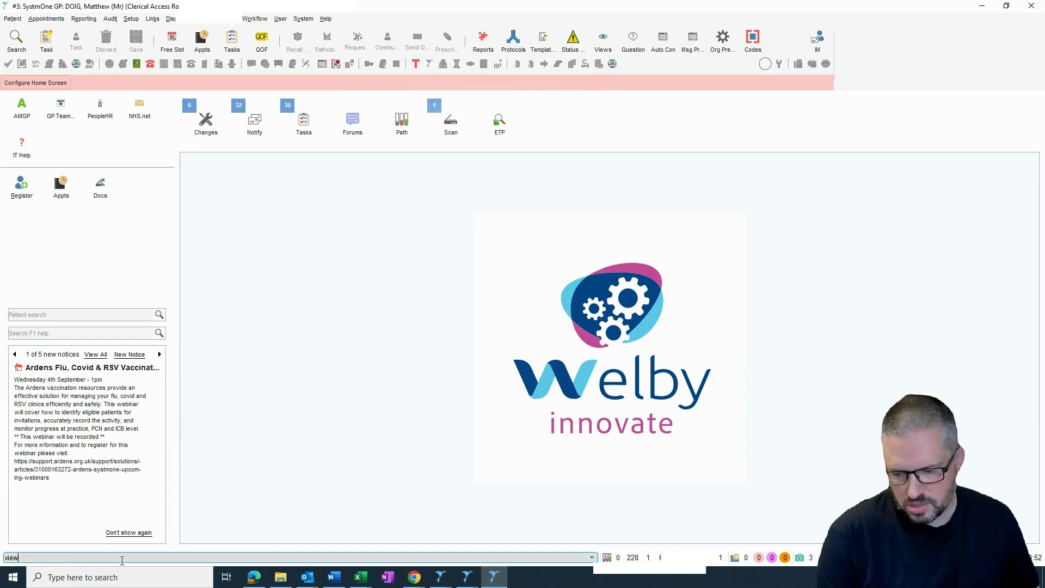
type(" ma")
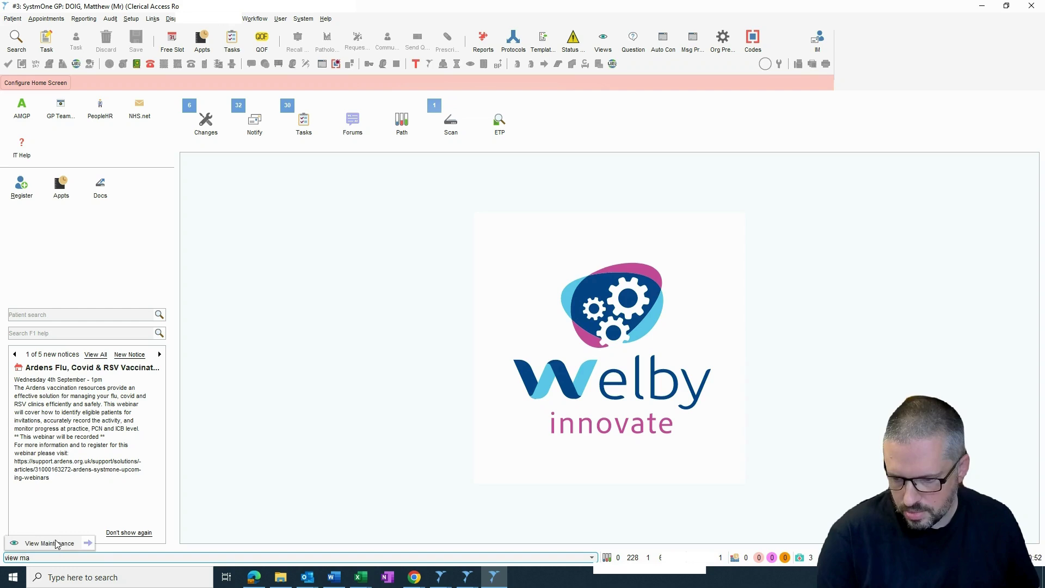
left_click(54, 543)
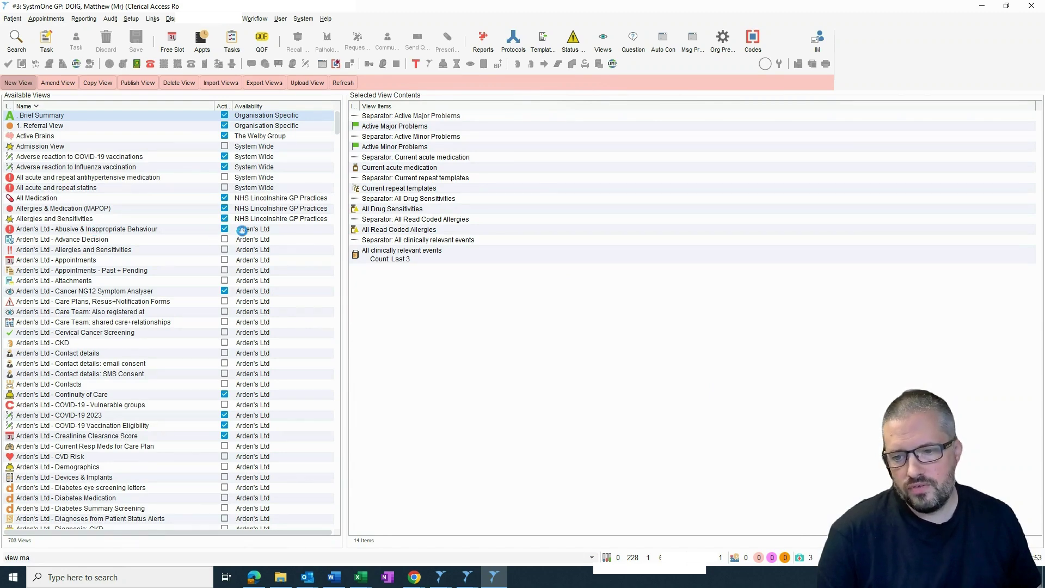
Step: Deactivate the enabled Arden's Ltd views from Abusive & Inappropriate Behaviour through Creatinine Clearance Score
left_click(183, 230)
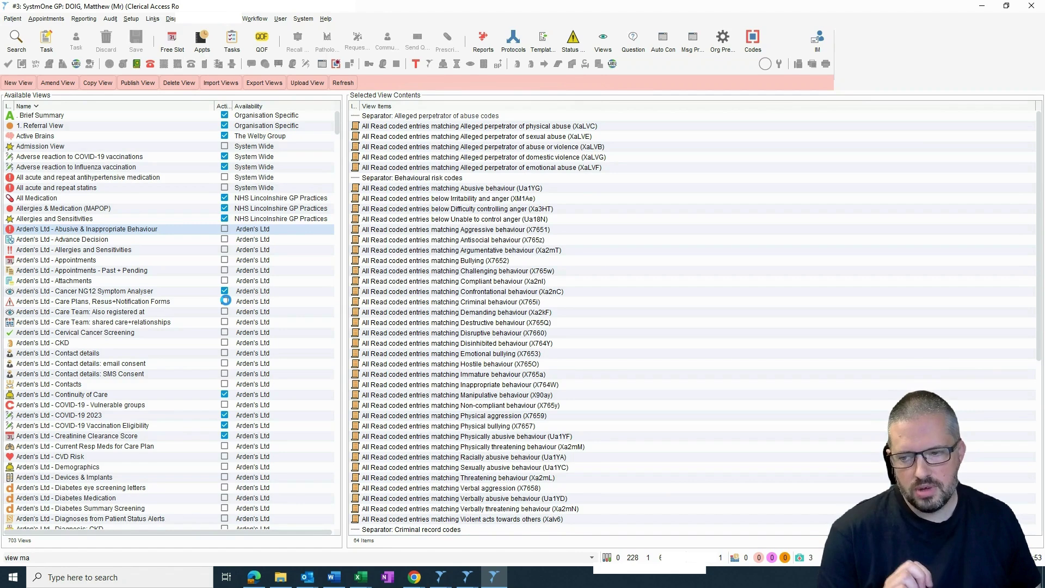
left_click(224, 291)
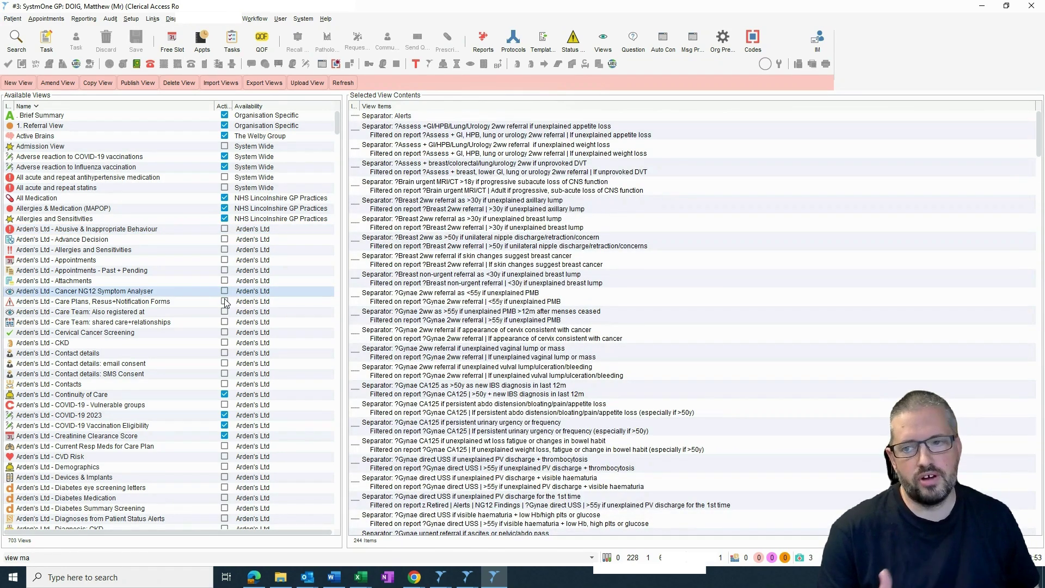
left_click(226, 394)
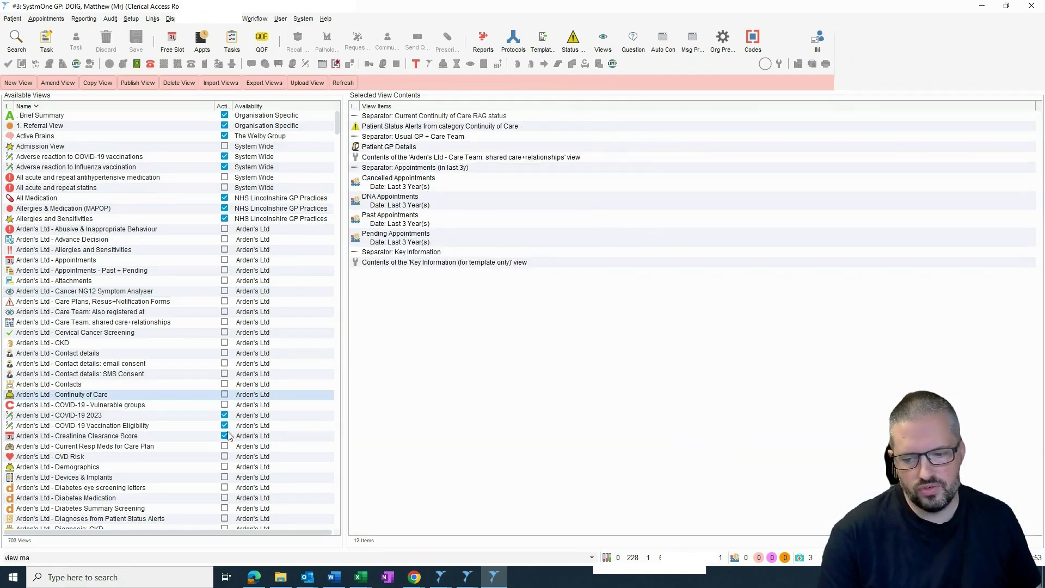
left_click(224, 414)
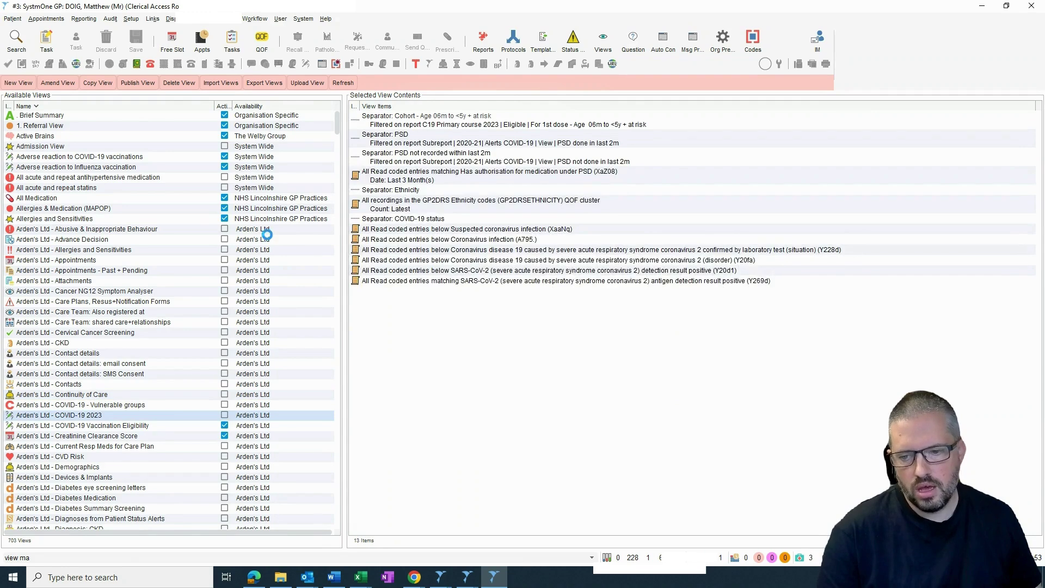
key("Down")
key("Down")
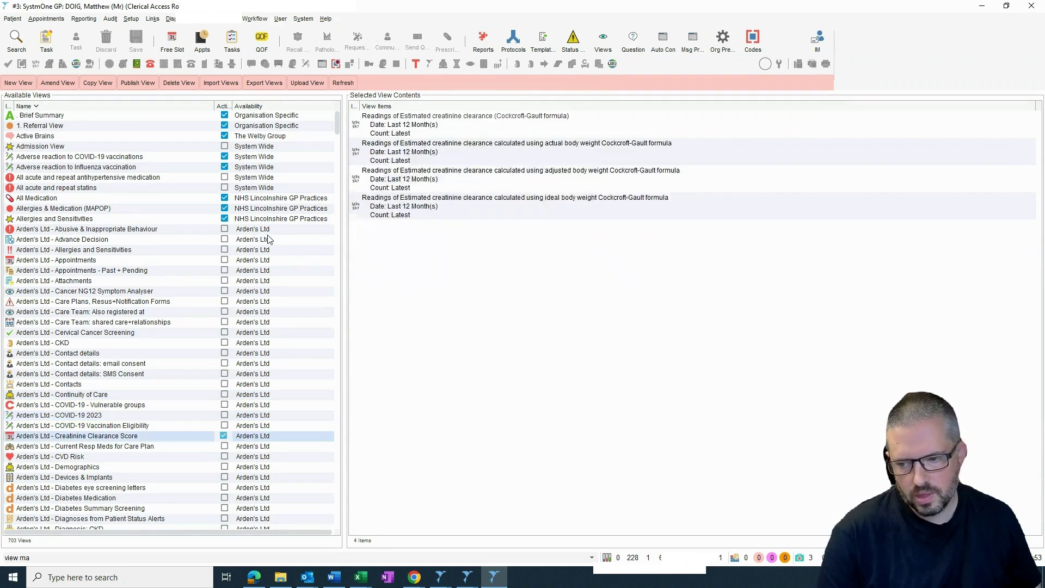
Step: Deactivate the IHS views Adult Vaccinations, Annual Monitoring Invites, AR codes / exception codes, Assign bloods to..., Bloods/Obs due and Bloods/Obs for AR
left_click(332, 154)
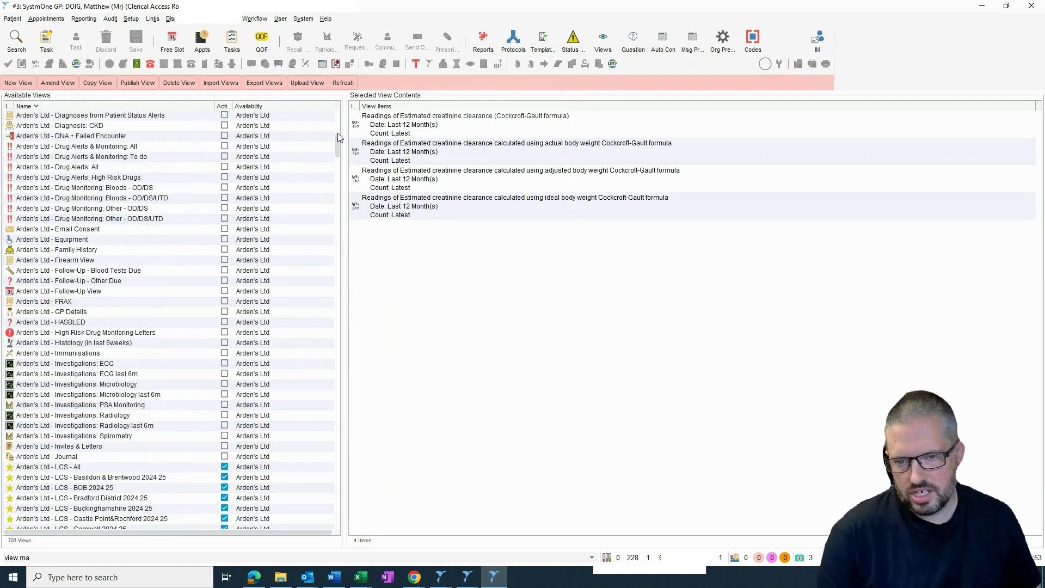
left_click_drag(337, 140, 337, 302)
scroll(156, 177, "up", 2)
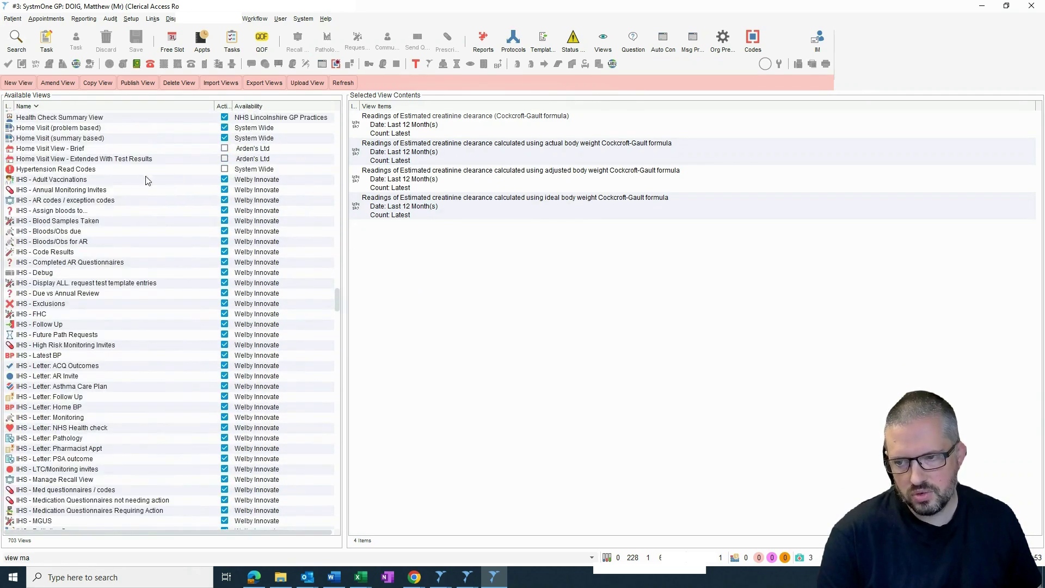
left_click(221, 181)
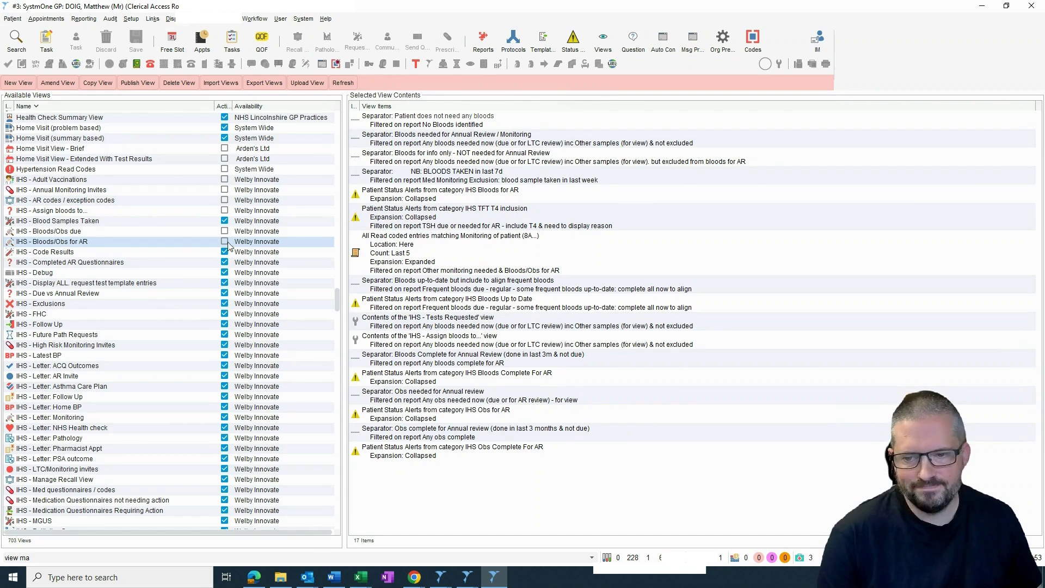
Step: Deactivate the IPL - Cancer Care view among The Welby Group views
scroll(194, 278, "down", 15)
scroll(195, 277, "down", 9)
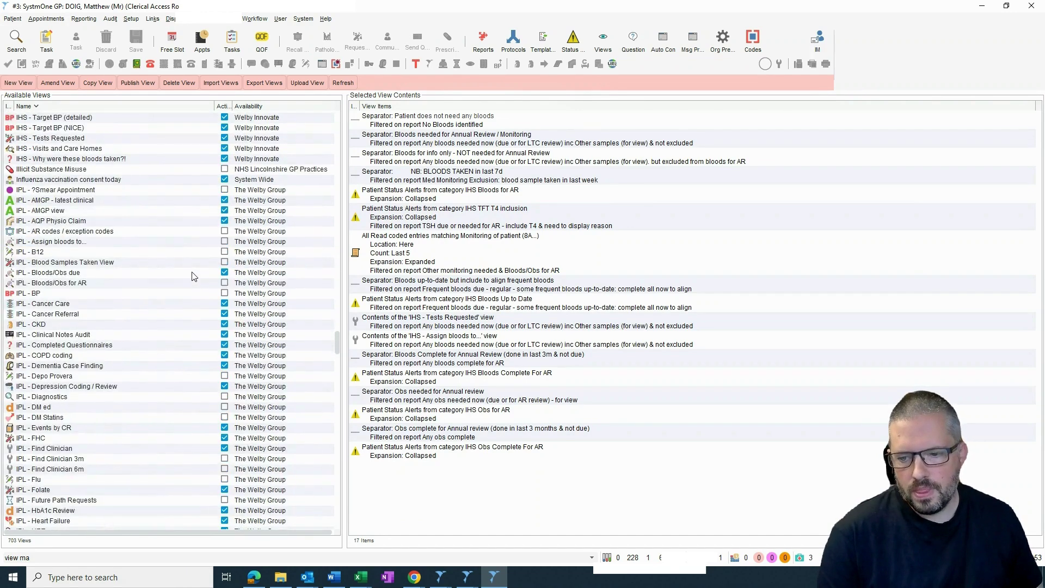
scroll(33, 277, "down", 4)
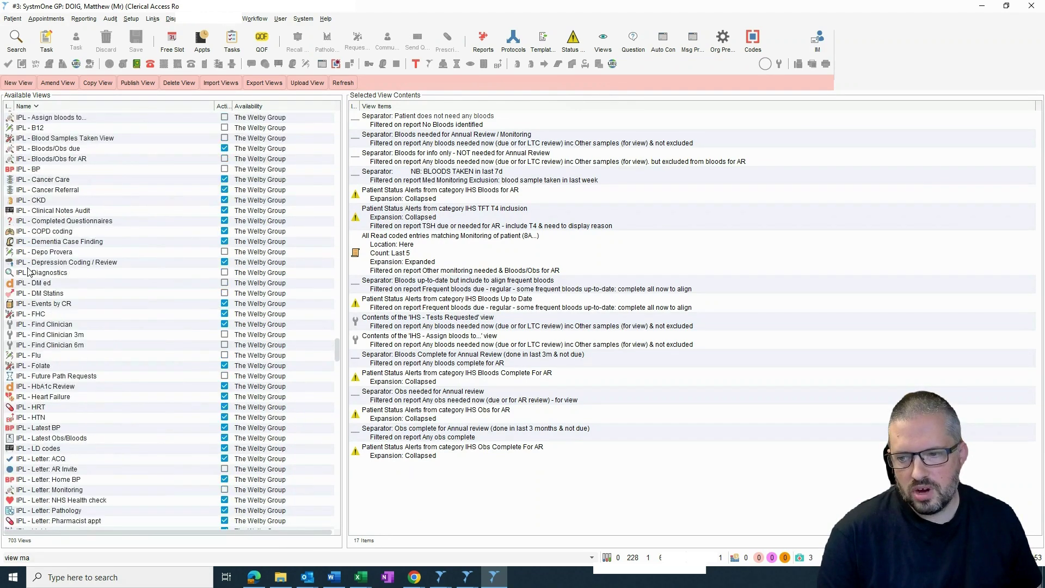
left_click(220, 179)
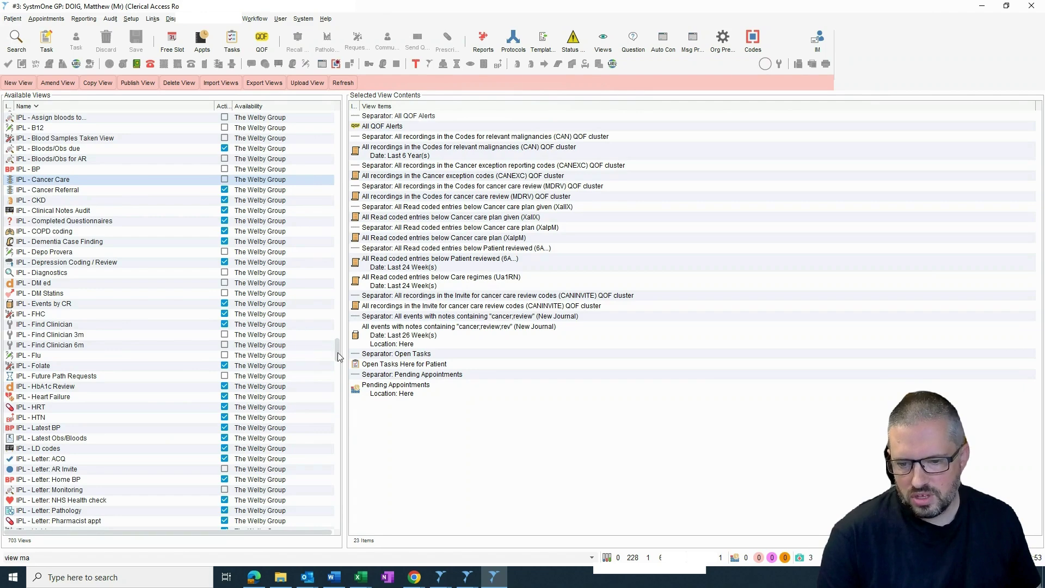
left_click_drag(338, 352, 340, 517)
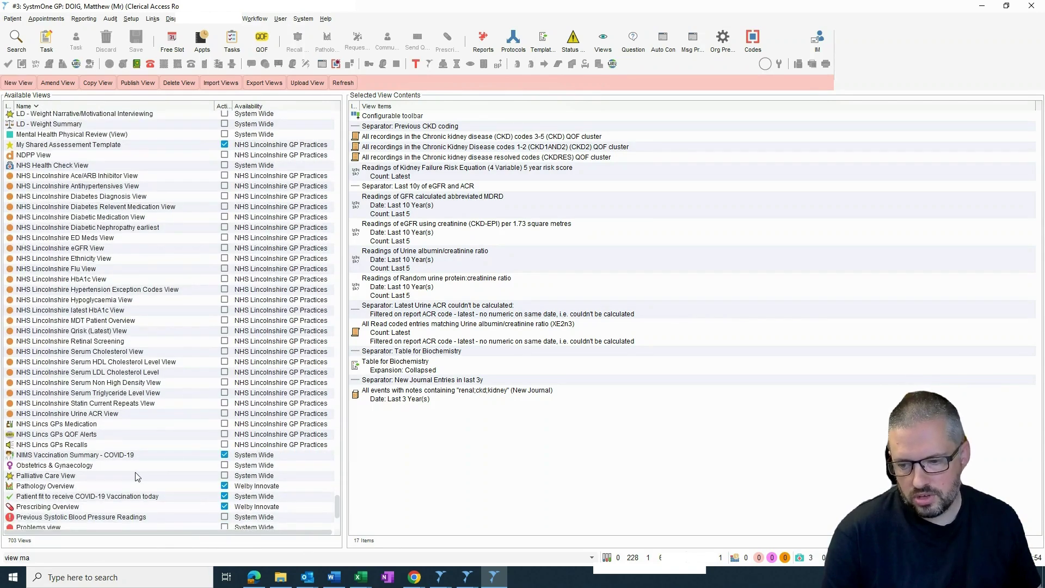
scroll(182, 457, "down", 3)
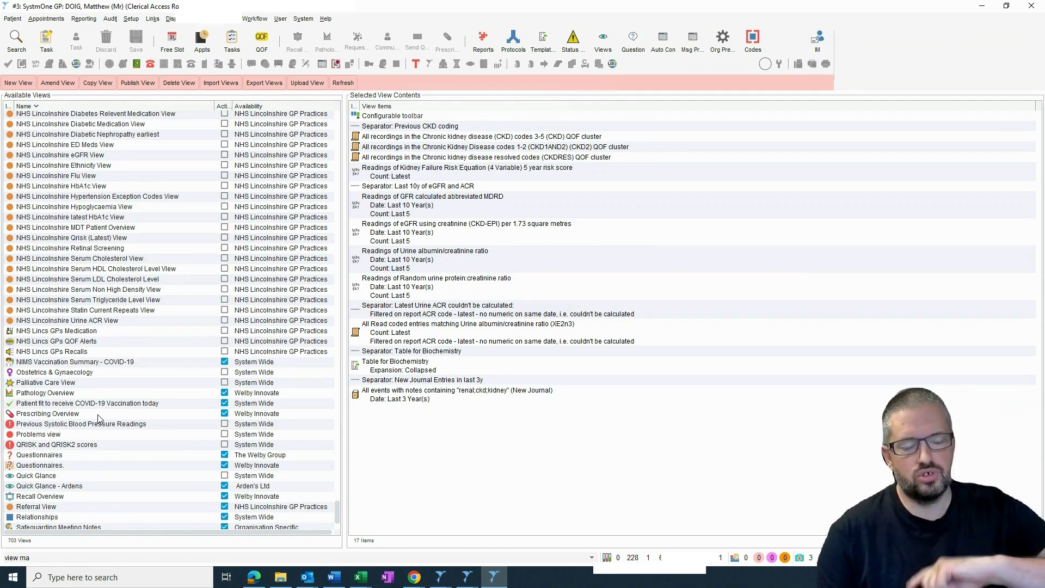
scroll(153, 406, "down", 3)
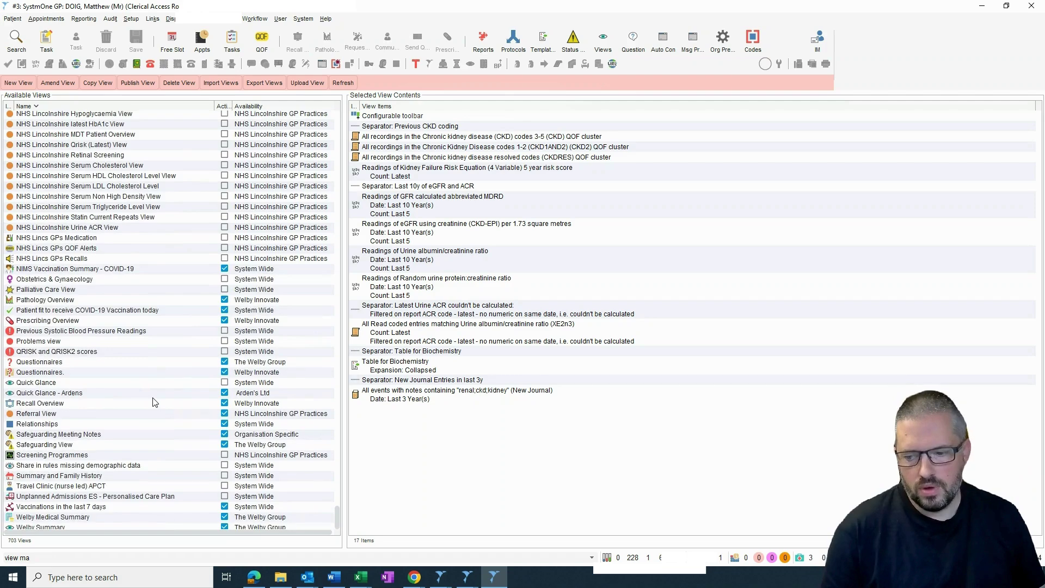
scroll(154, 402, "up", 13)
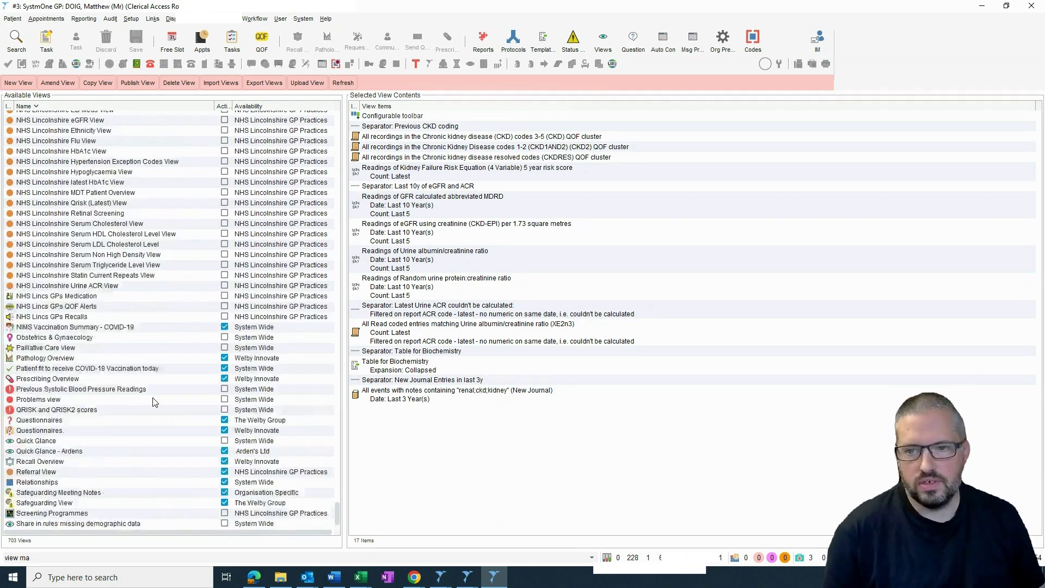
Step: Open the Organisation Preferences and show the Tree Configuration settings under Clinical Policy
left_click(131, 18)
mouse_move(163, 32)
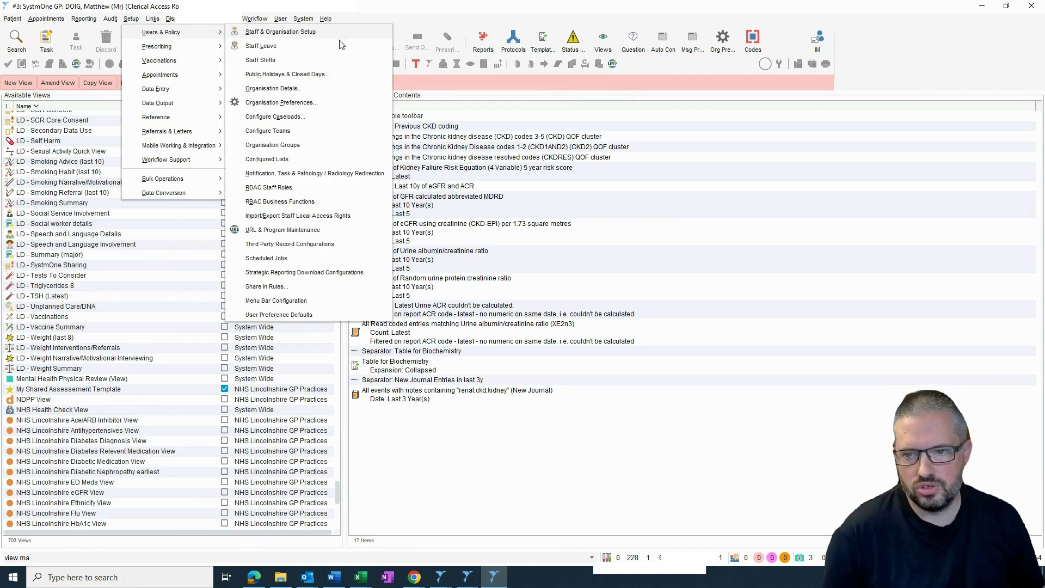
left_click(275, 102)
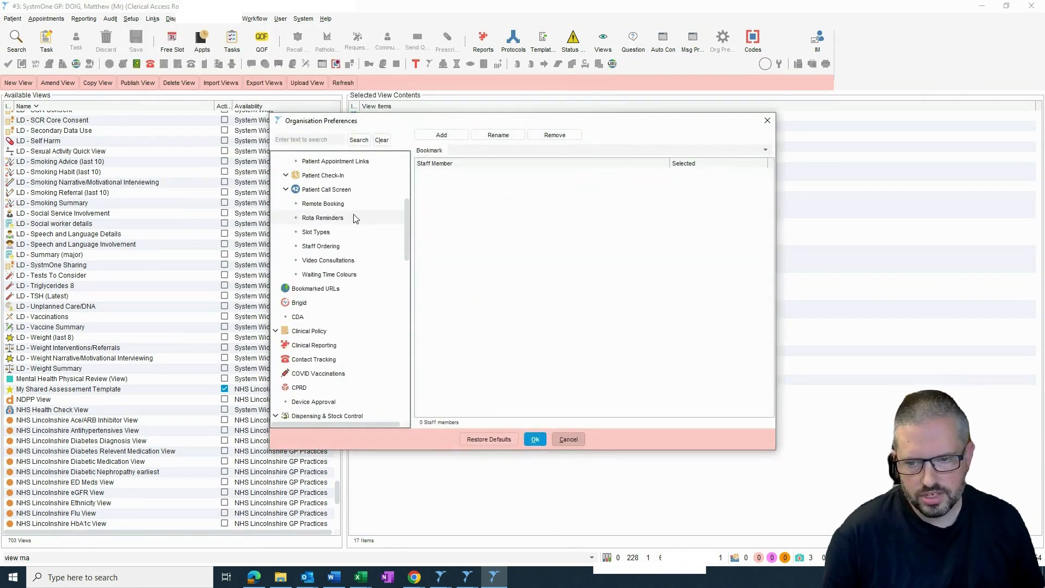
scroll(354, 218, "up", 2)
scroll(297, 258, "down", 6)
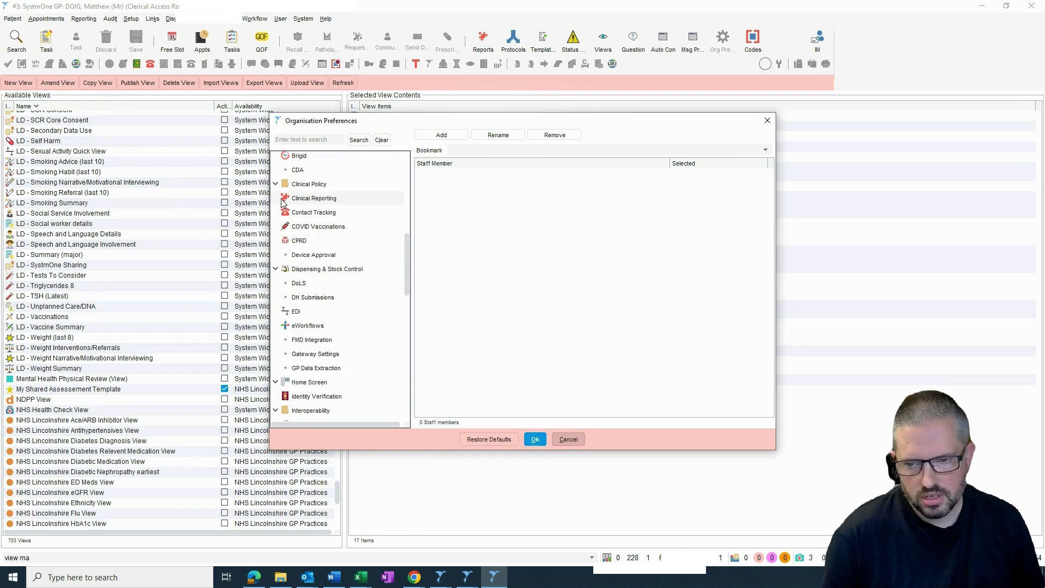
left_click(276, 184)
scroll(380, 240, "down", 5)
left_click(312, 359)
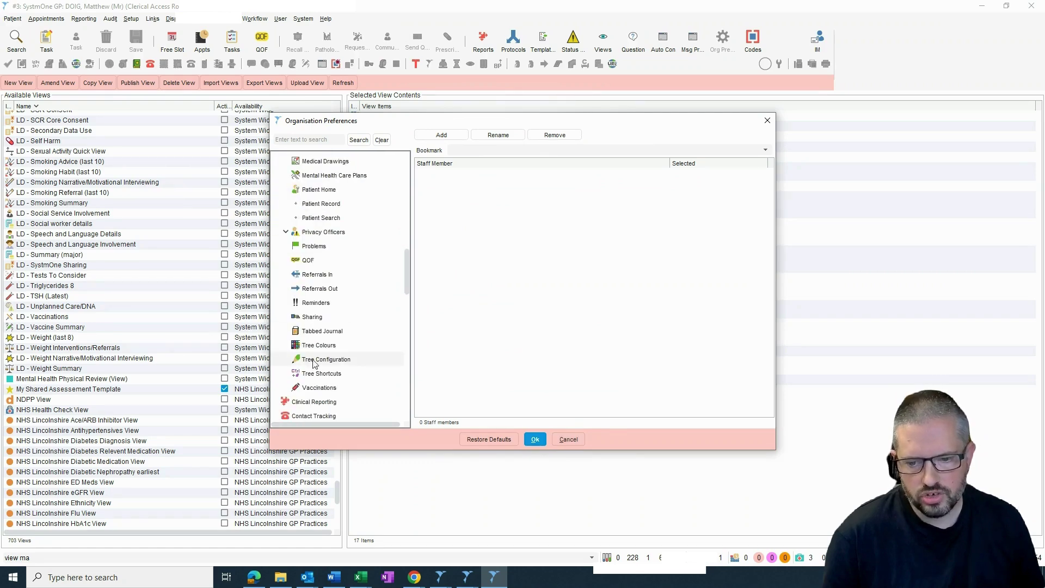
Step: Try to amend the published Welby Group tree
right_click(445, 364)
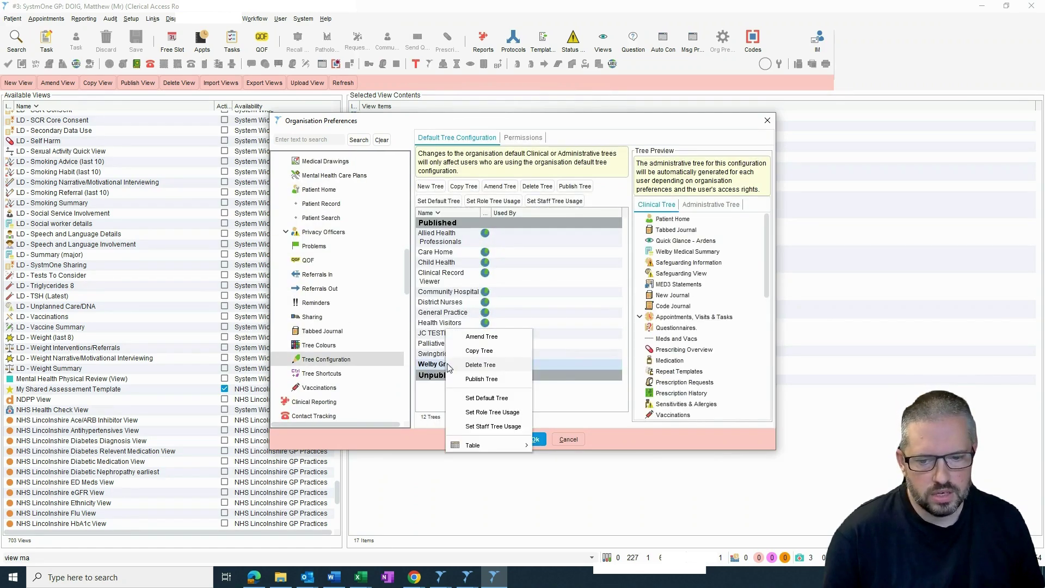
left_click(479, 336)
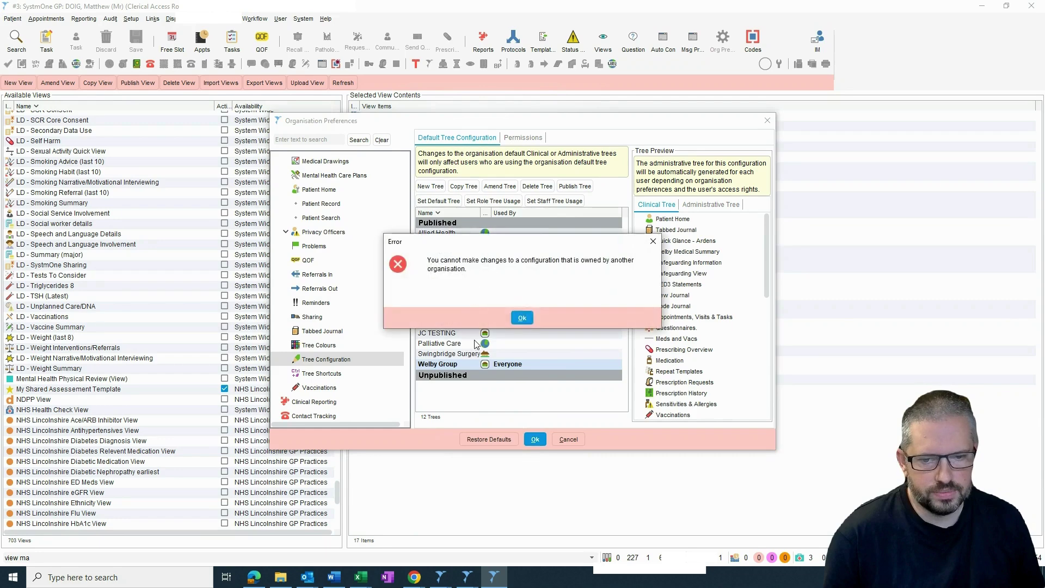
left_click(522, 319)
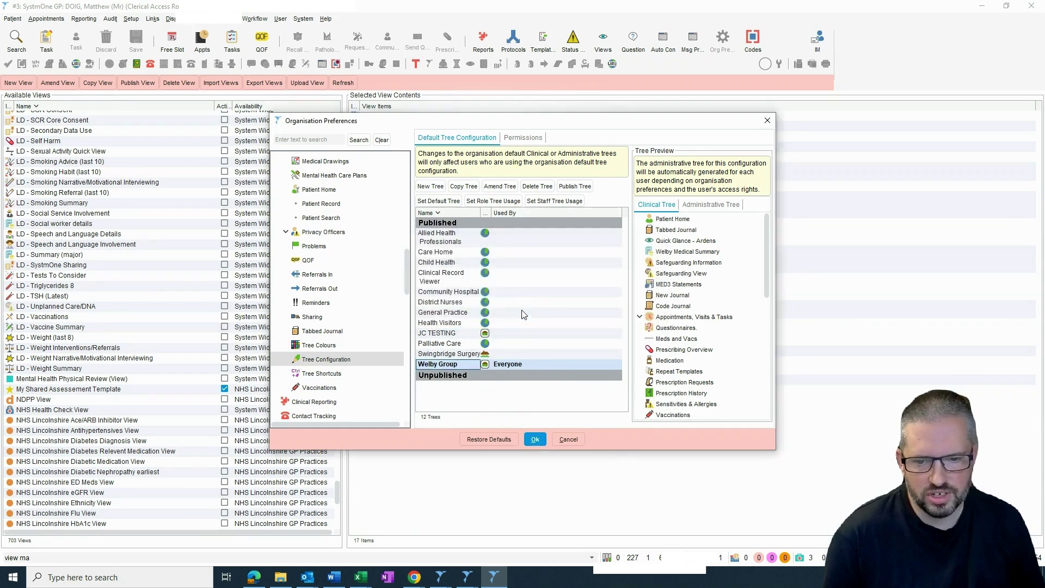
Step: Open a copy of the Welby Group tree and review all of its selected clinical tree nodes
left_click(464, 186)
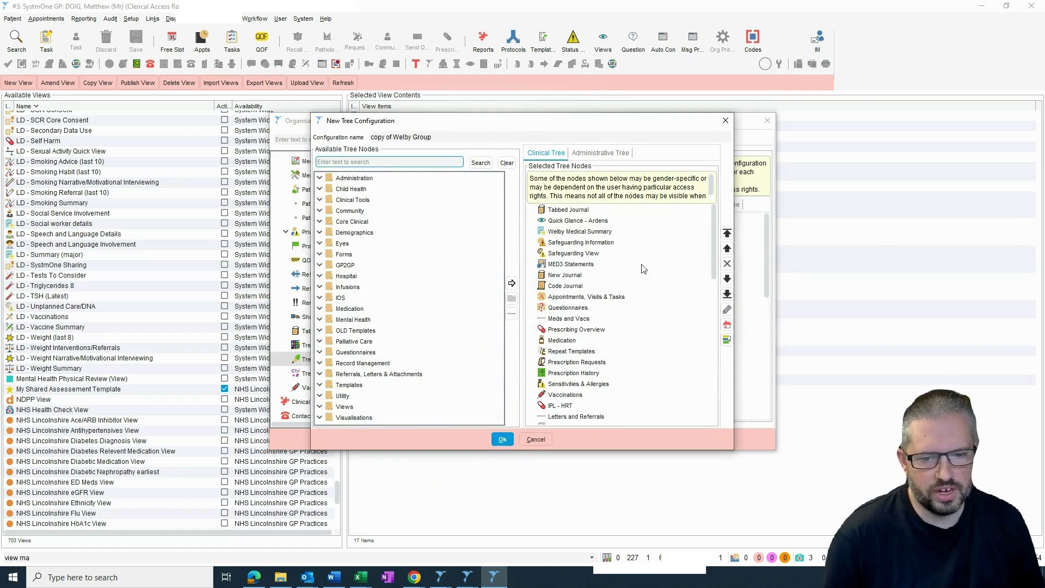
scroll(645, 268, "down", 2)
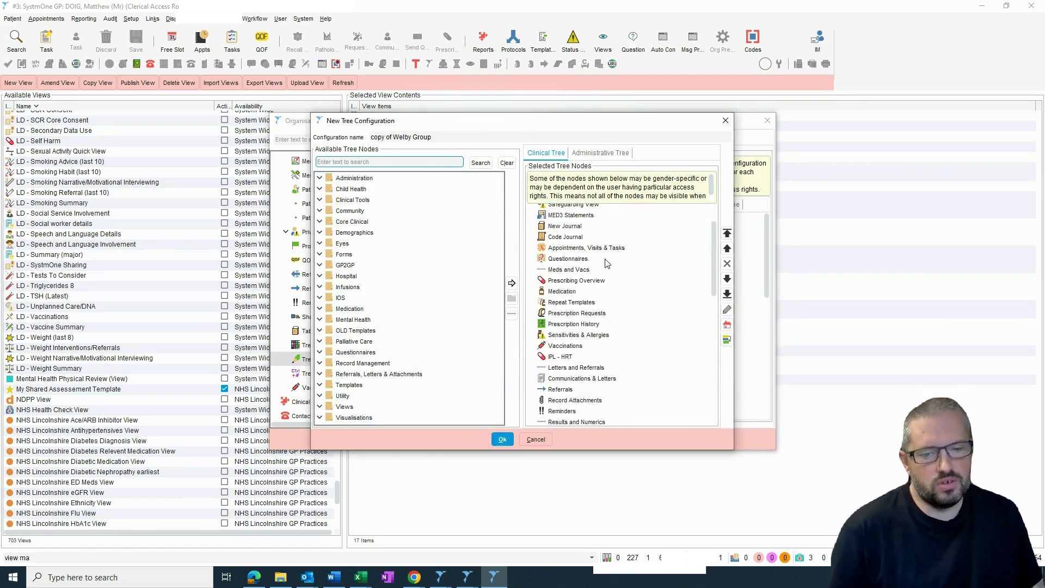
left_click(614, 281)
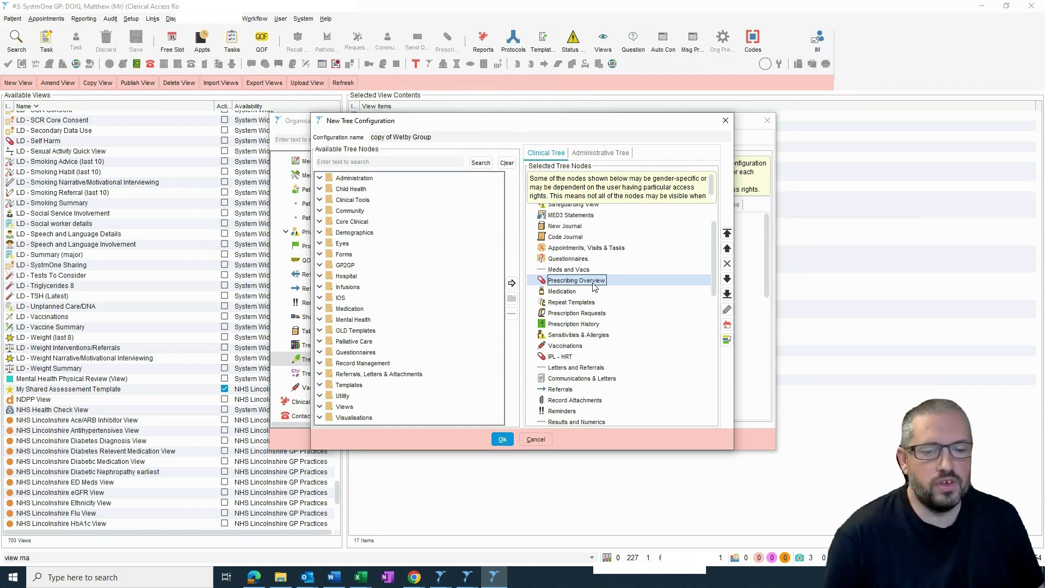
scroll(592, 286, "down", 2)
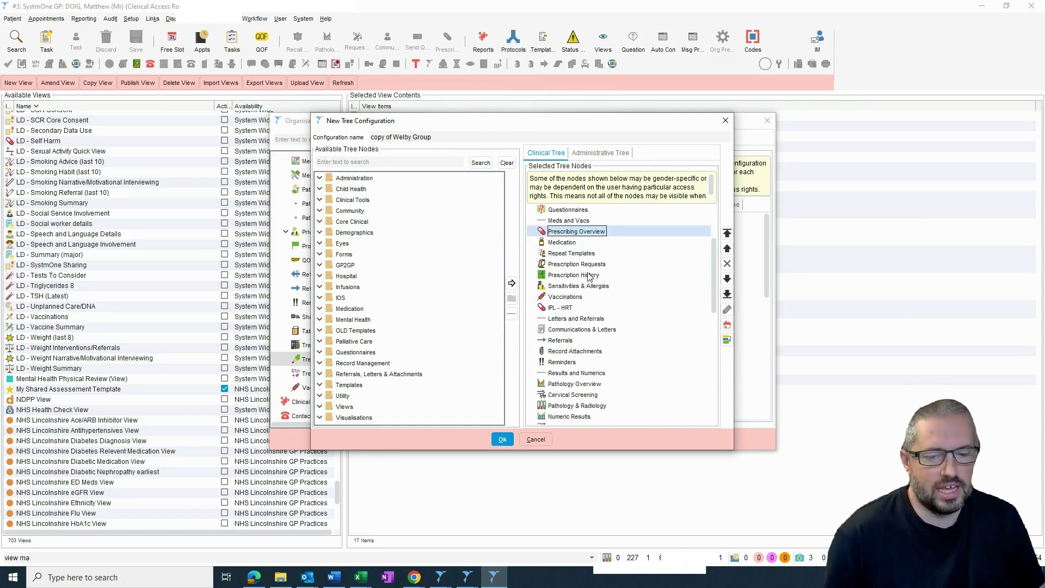
scroll(590, 277, "down", 3)
scroll(591, 277, "down", 5)
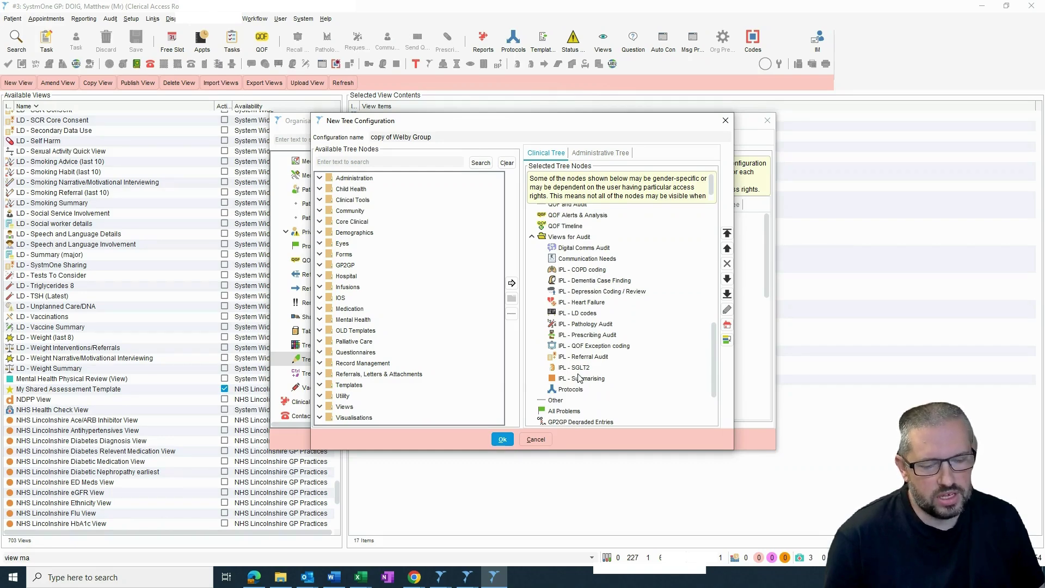
scroll(610, 359, "down", 2)
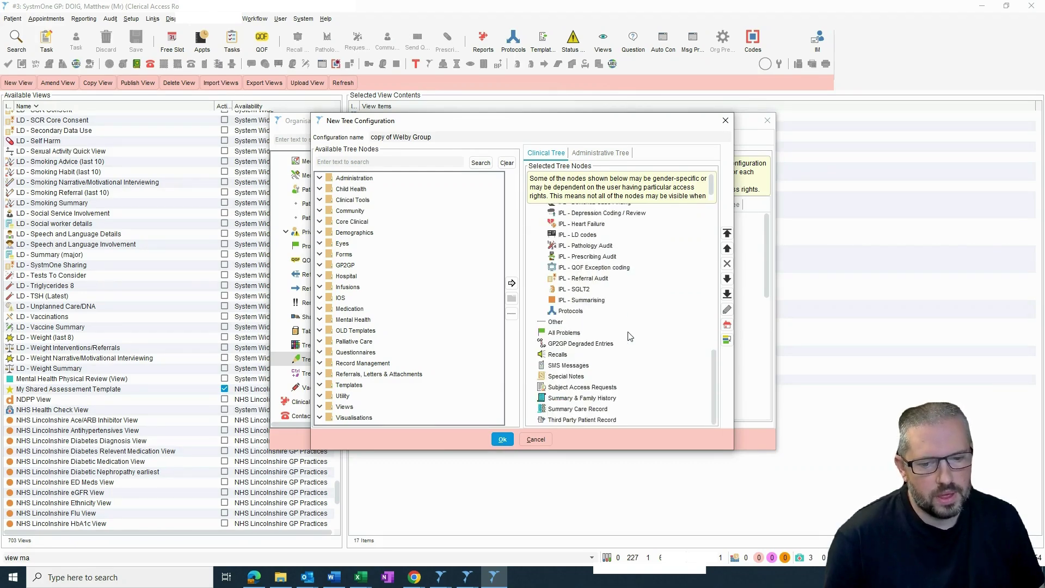
scroll(633, 333, "up", 2)
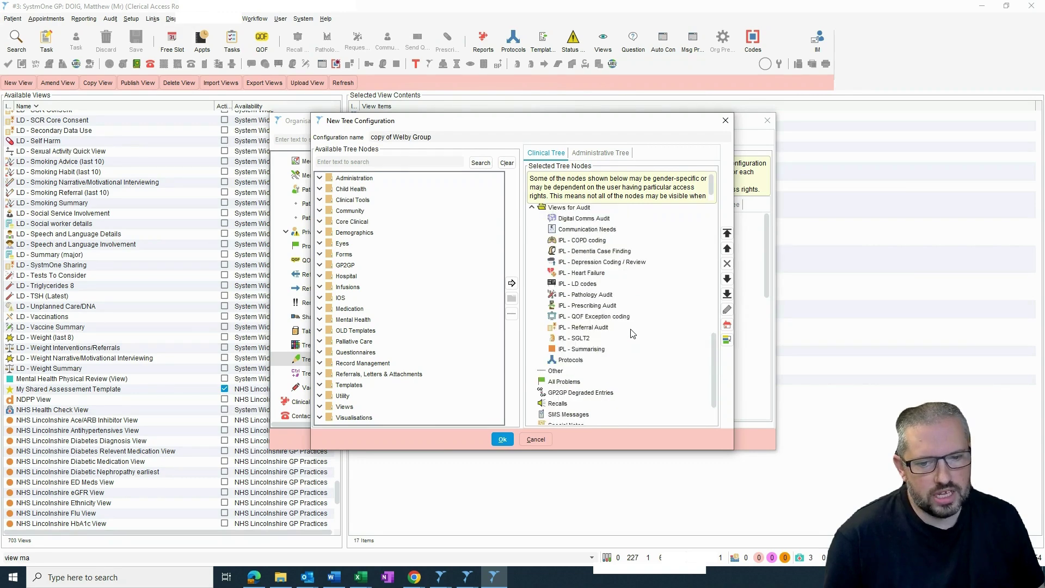
scroll(633, 333, "up", 4)
scroll(630, 321, "up", 3)
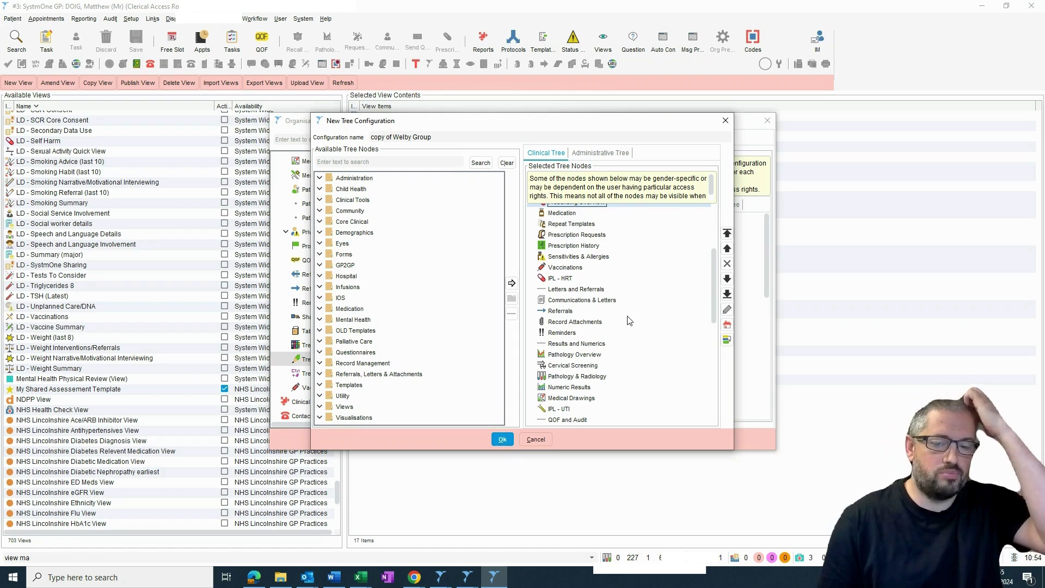
scroll(630, 321, "up", 4)
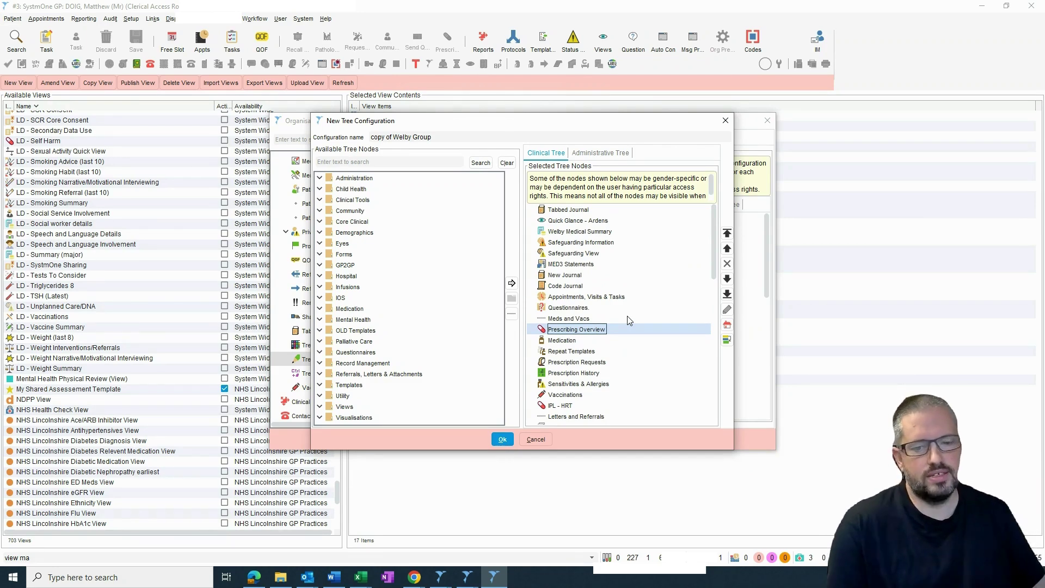
Step: Review the clinical tree's section headings and Views for Audit folder again, and close the tree copy and Organisation Preferences without saving
scroll(619, 280, "down", 3)
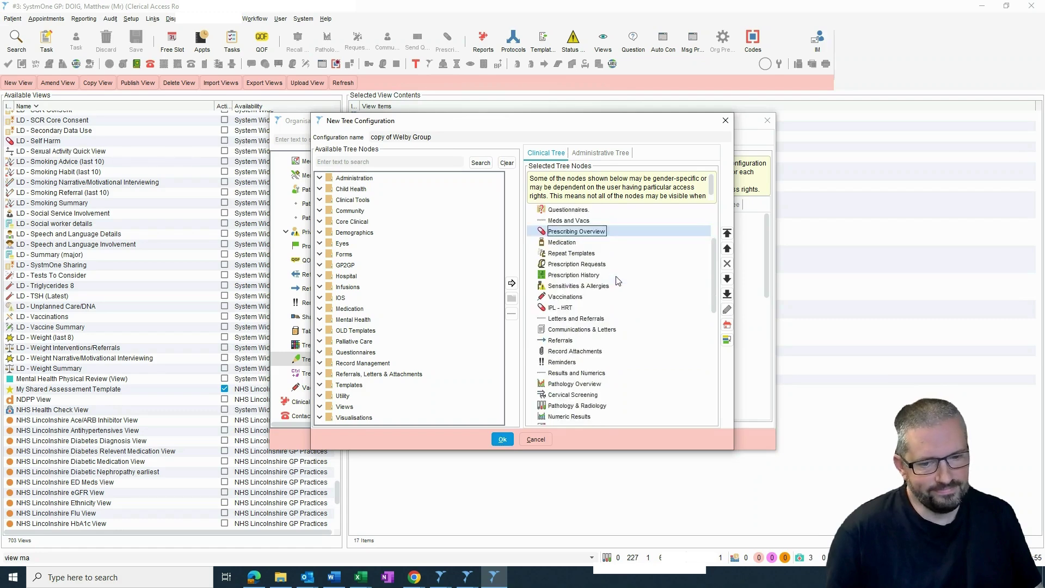
scroll(605, 261, "down", 1)
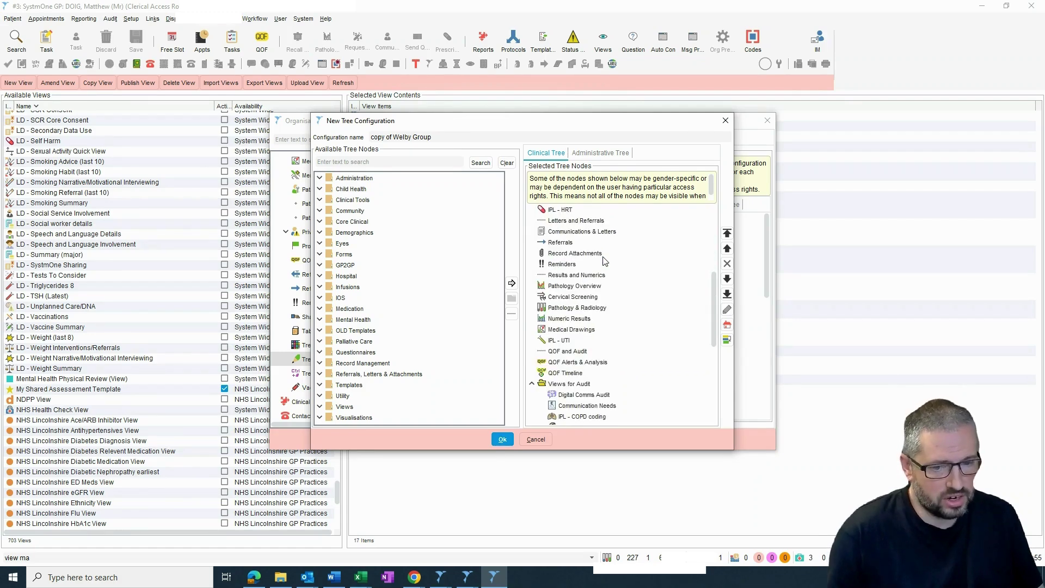
scroll(604, 262, "down", 3)
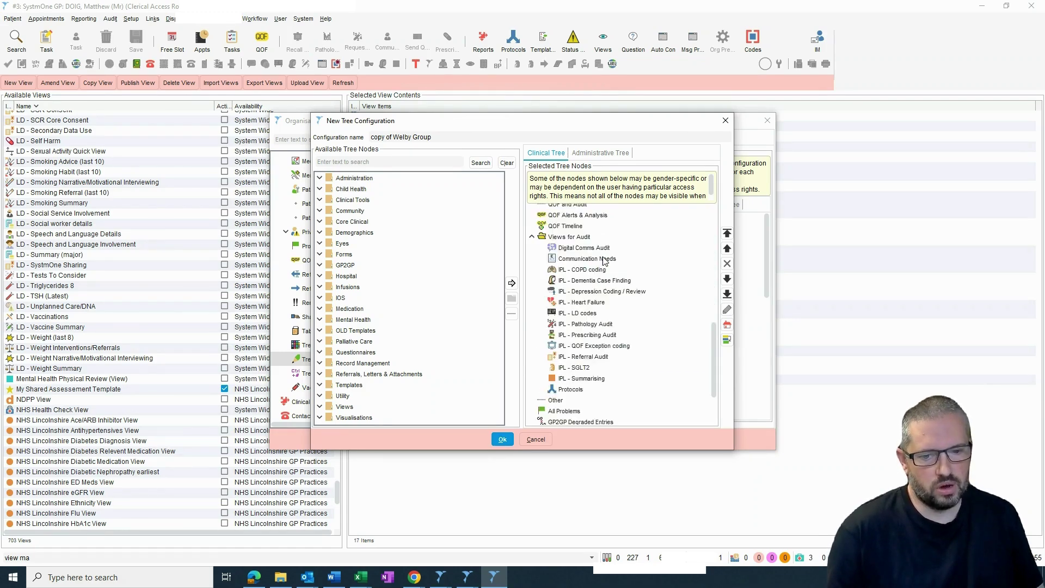
scroll(605, 260, "down", 1)
scroll(608, 368, "down", 1)
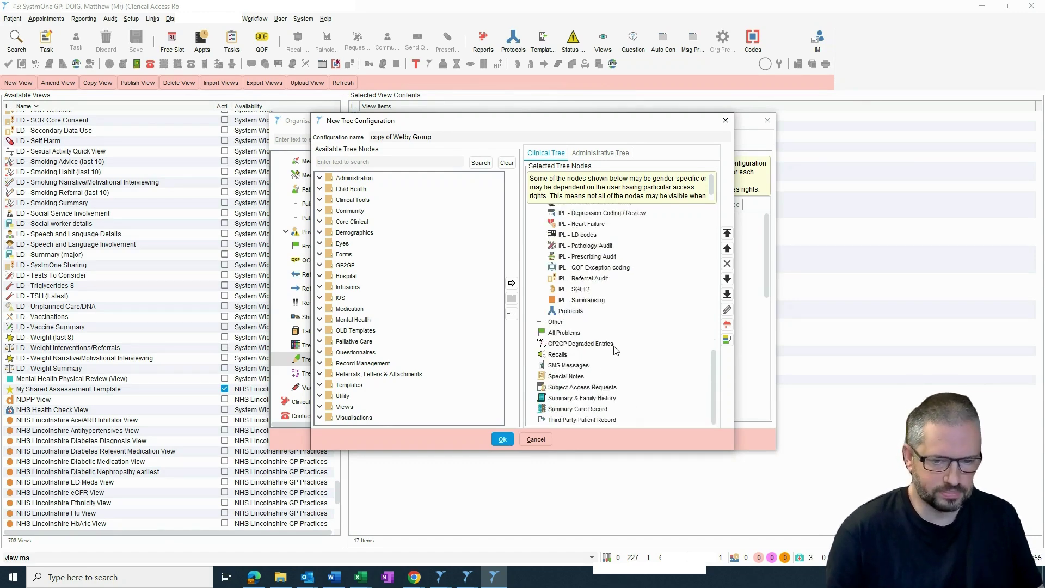
scroll(598, 340, "up", 6)
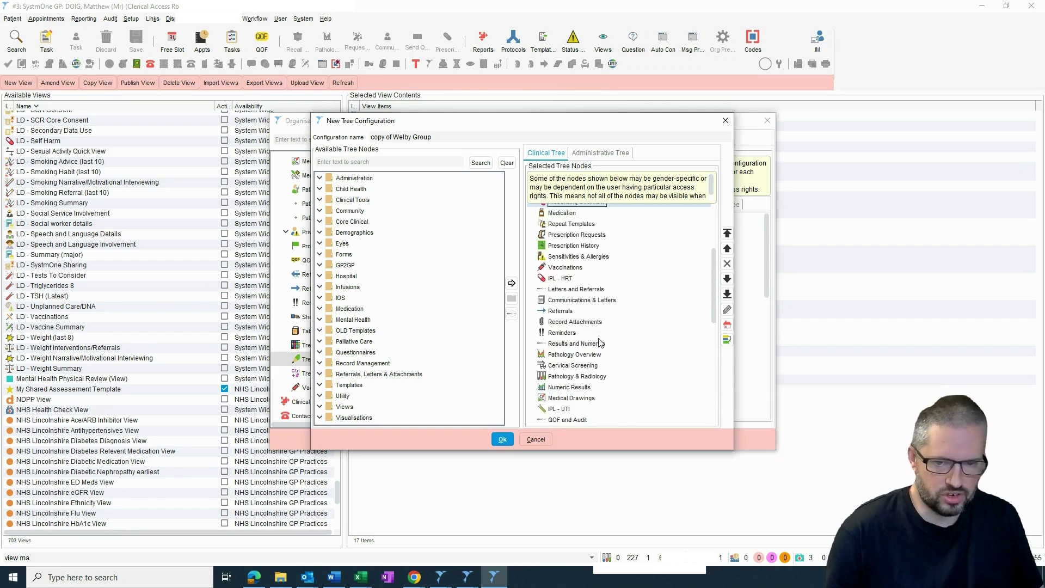
scroll(628, 288, "up", 2)
scroll(629, 288, "up", 1)
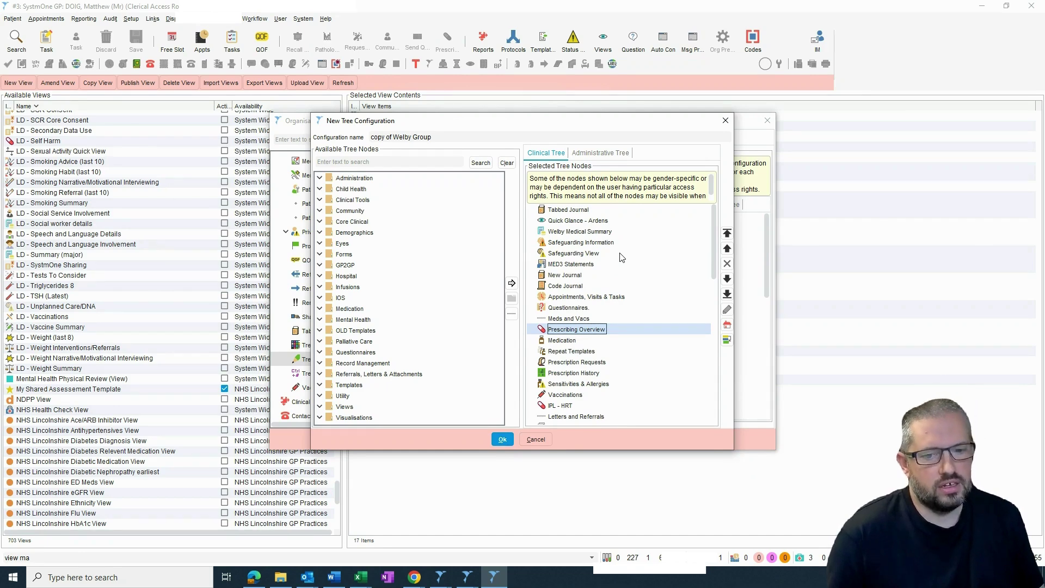
left_click(536, 439)
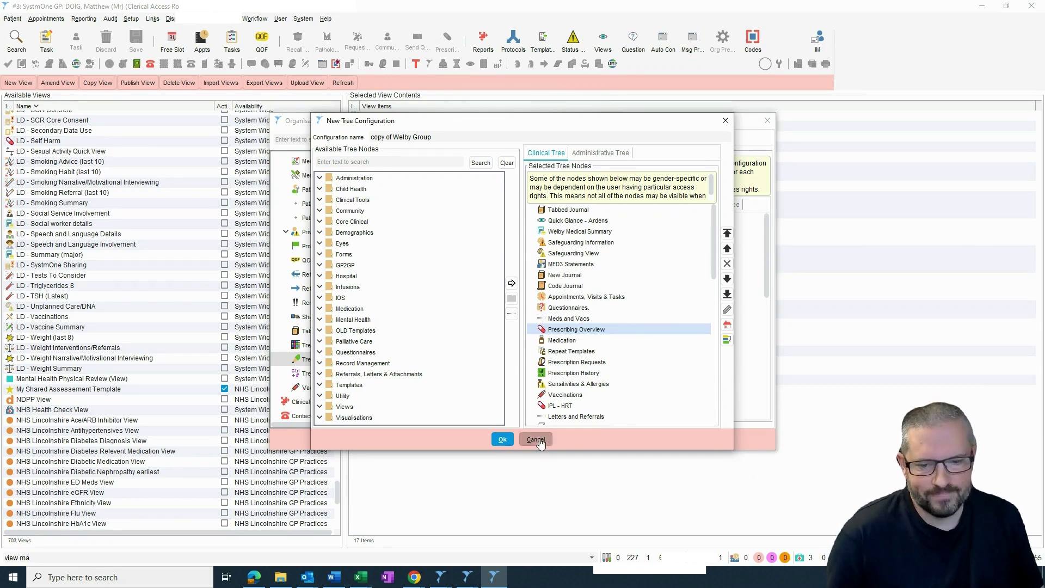
left_click(567, 440)
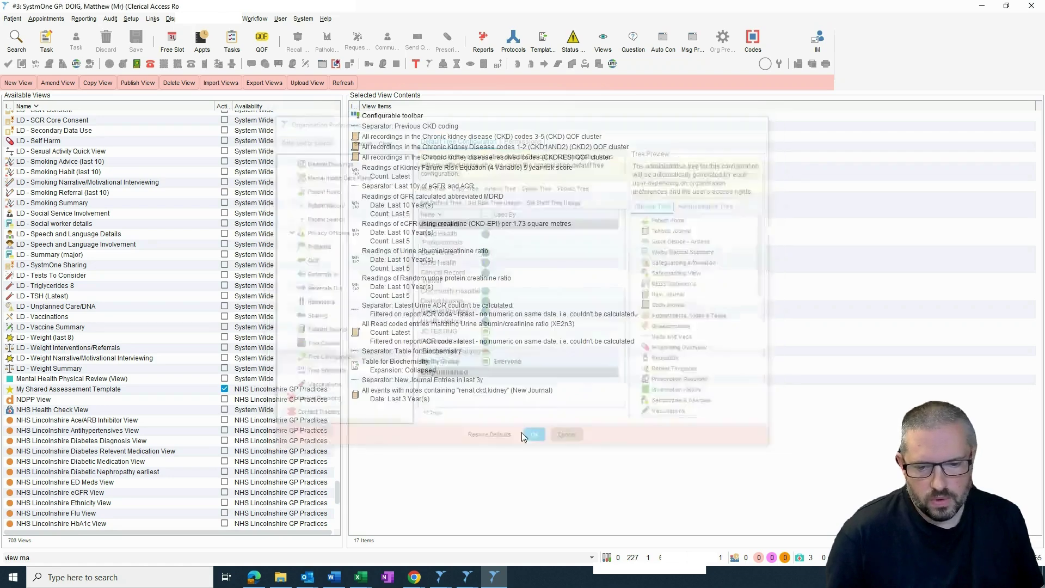
Step: Search for "patient st" and open Patient Status Alerts
left_click(26, 556)
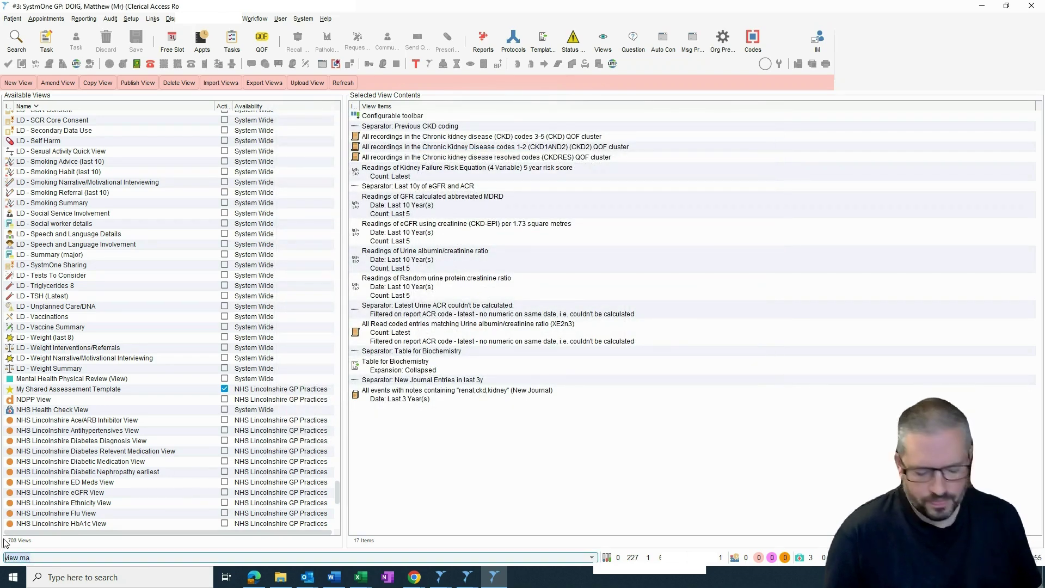
type("patien")
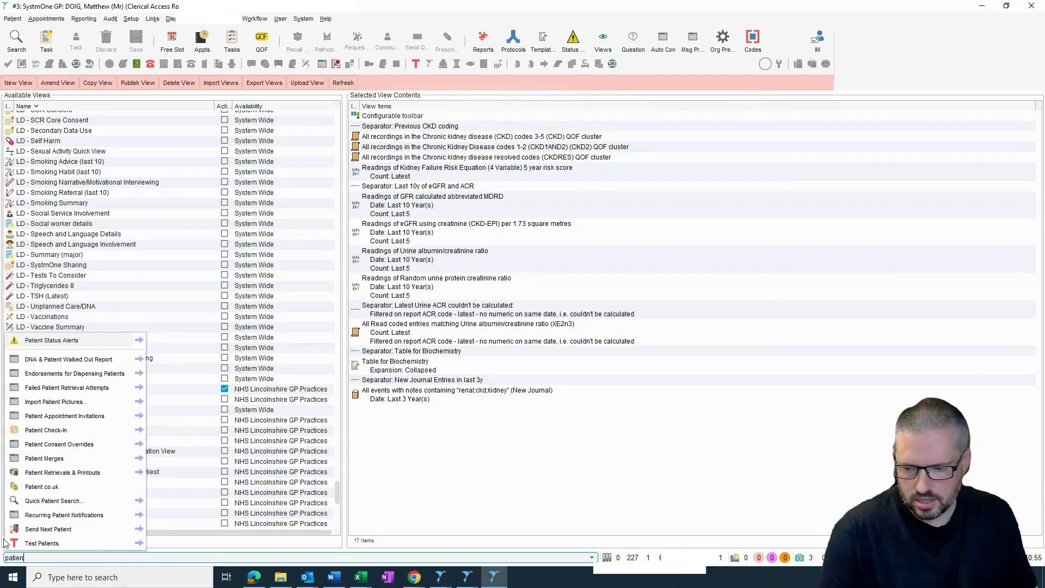
type("t st")
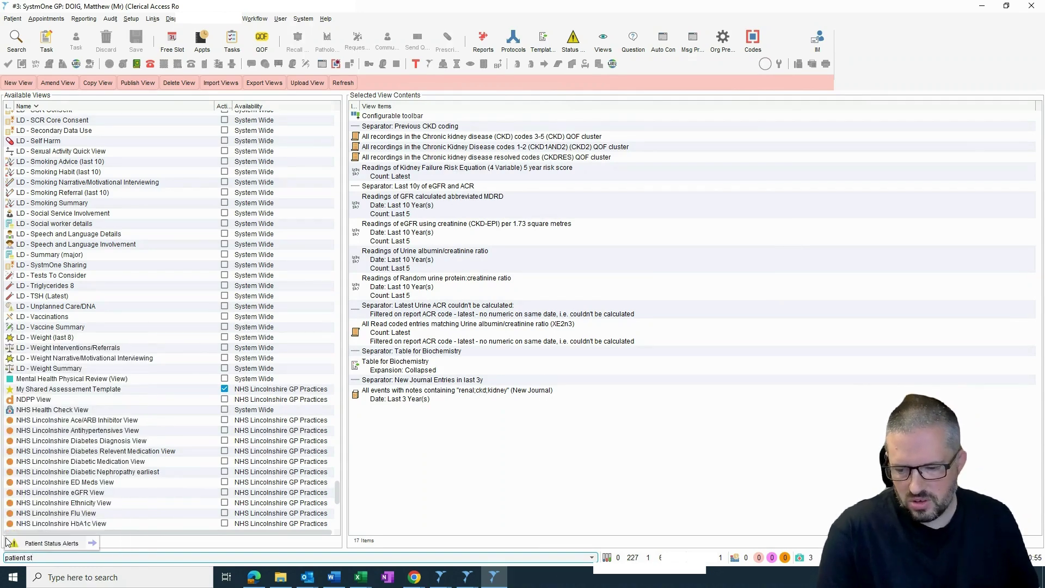
left_click(36, 543)
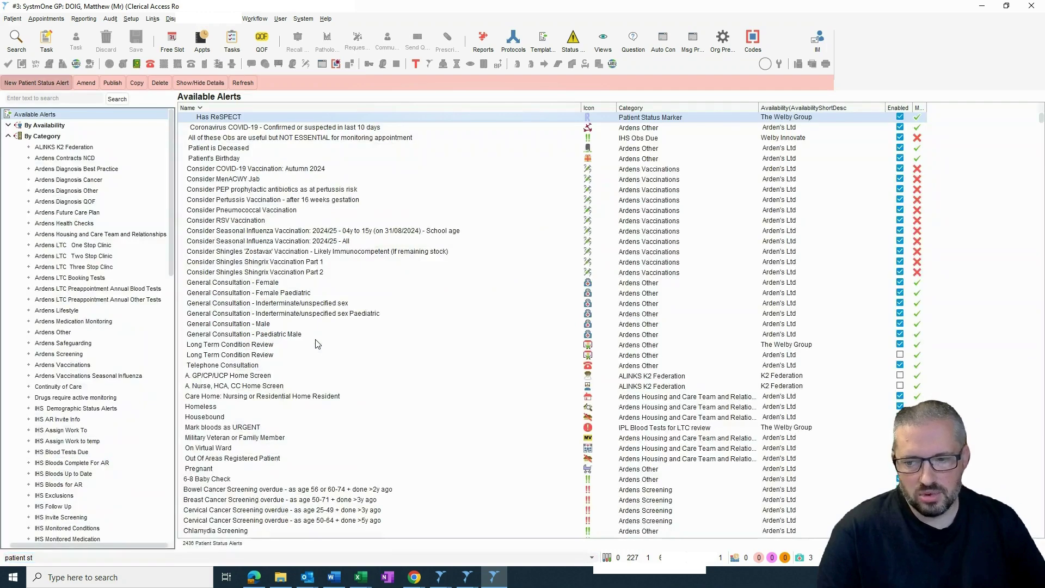
Step: Review the alerts in the IHS Pathology Awaited, IHS Pathology BP and IHS Pathology Haematinics categories
scroll(75, 355, "down", 7)
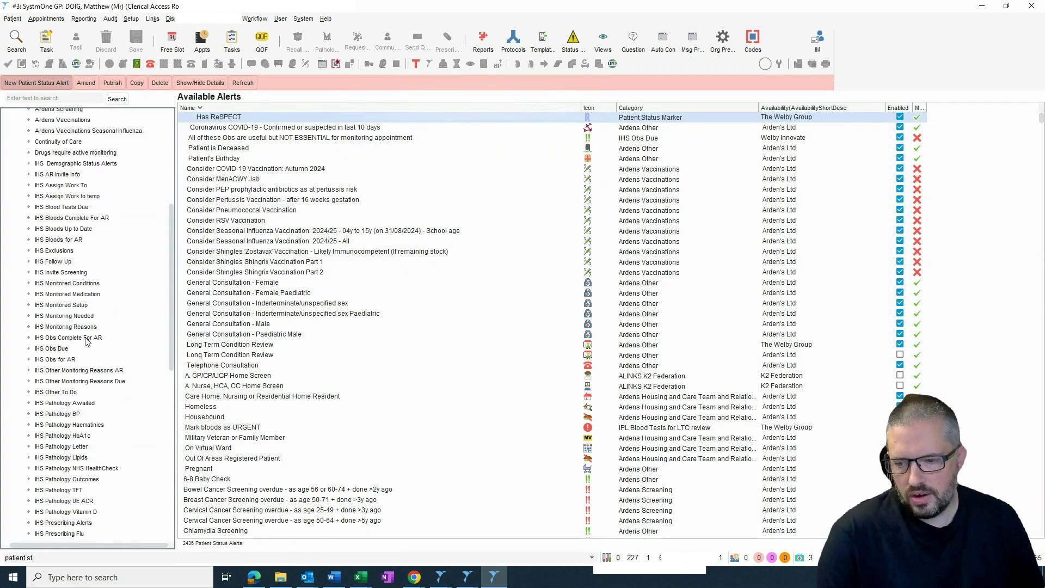
scroll(112, 380, "down", 2)
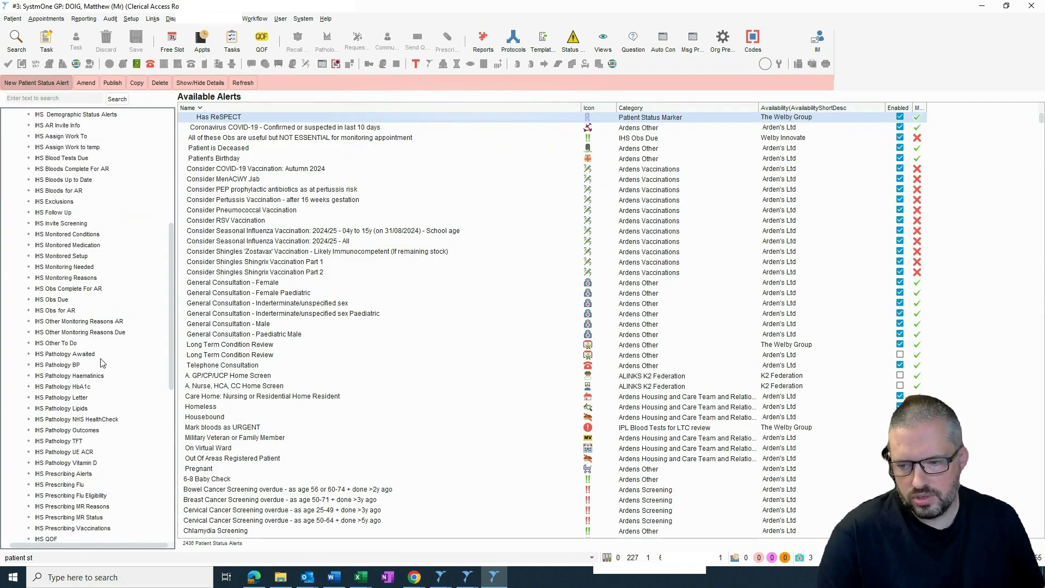
left_click(91, 355)
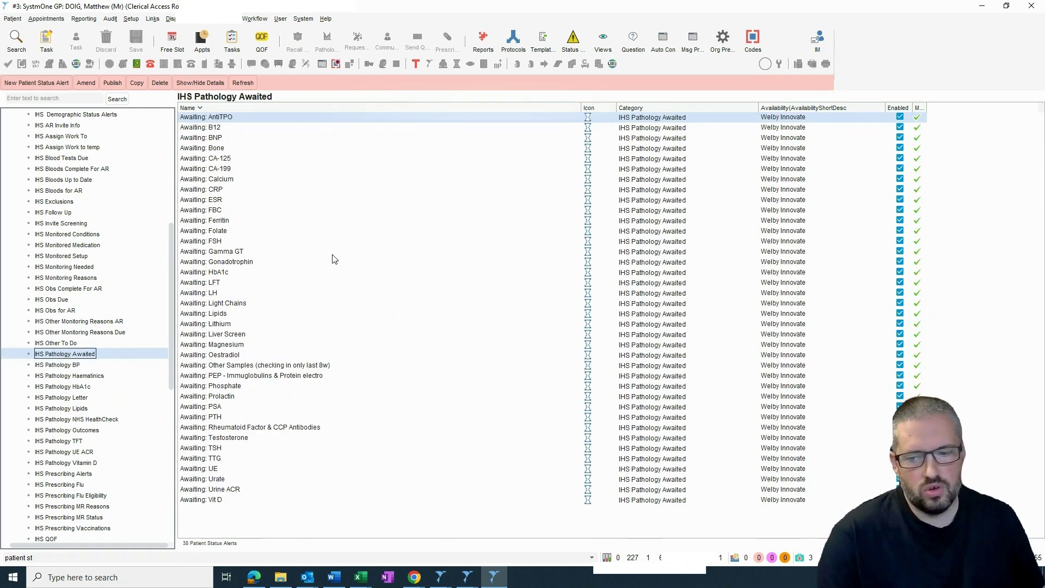
left_click(92, 364)
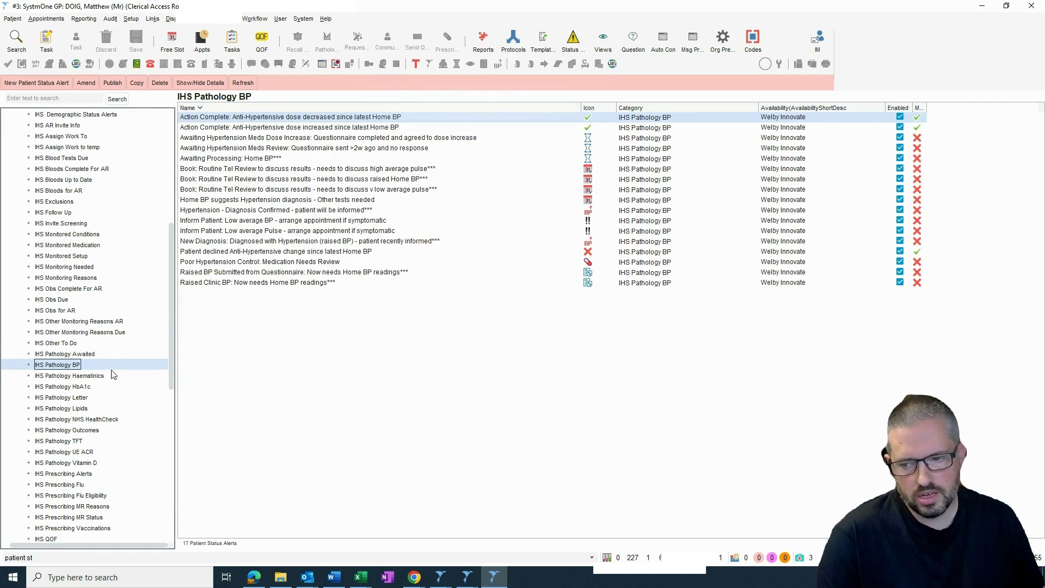
left_click(93, 376)
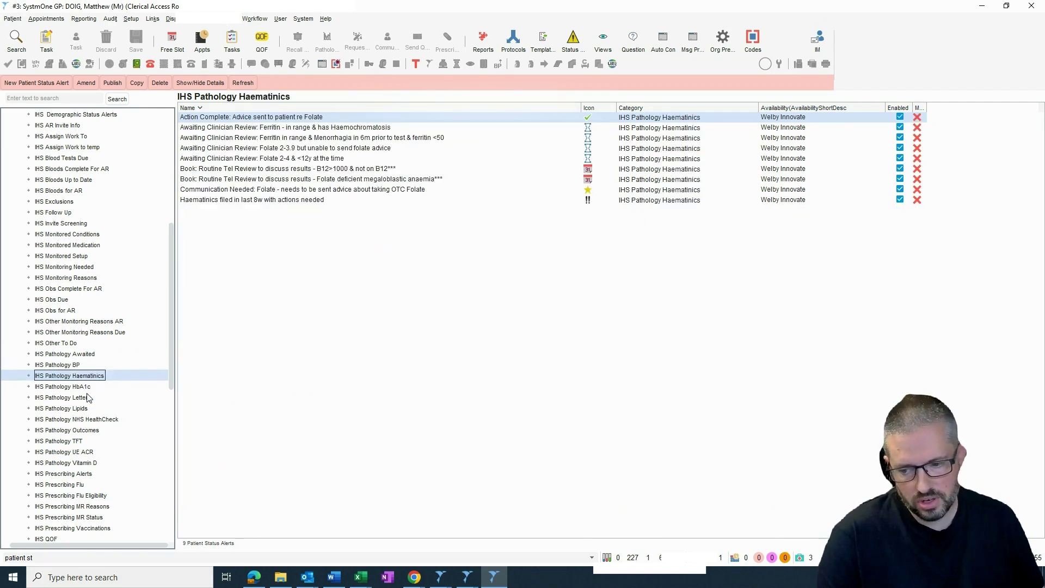
Step: Review the alerts in the IHS Prescribing Alerts and IHS Questionnaires to Complete categories
left_click(83, 474)
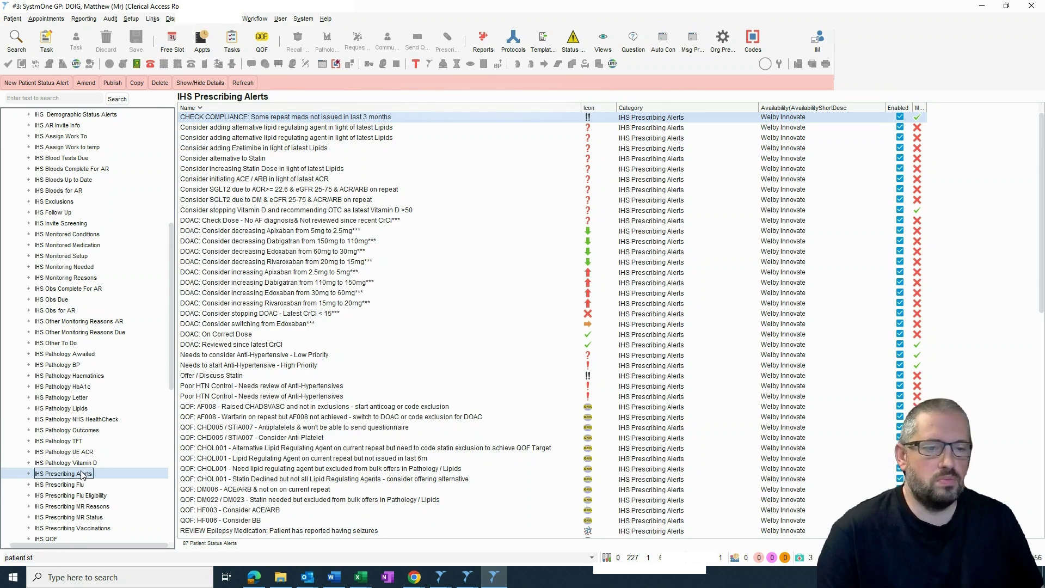
scroll(98, 457, "down", 5)
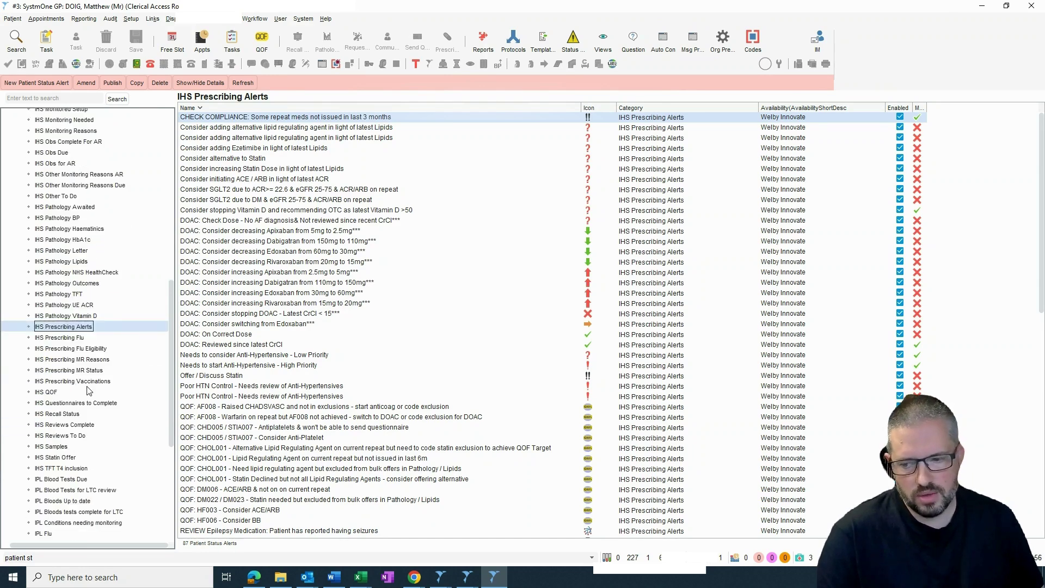
left_click(64, 403)
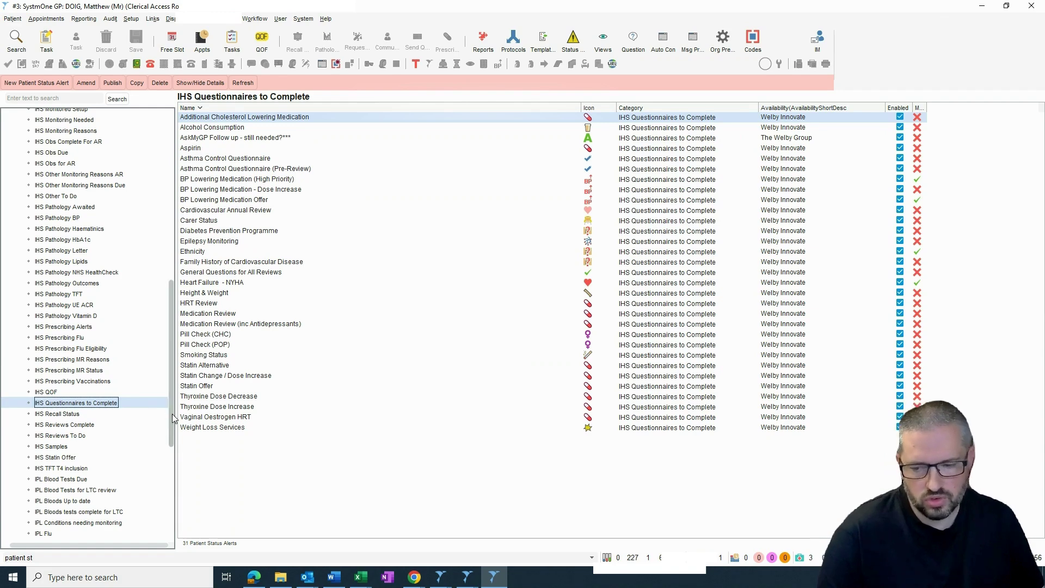
scroll(93, 425, "down", 2)
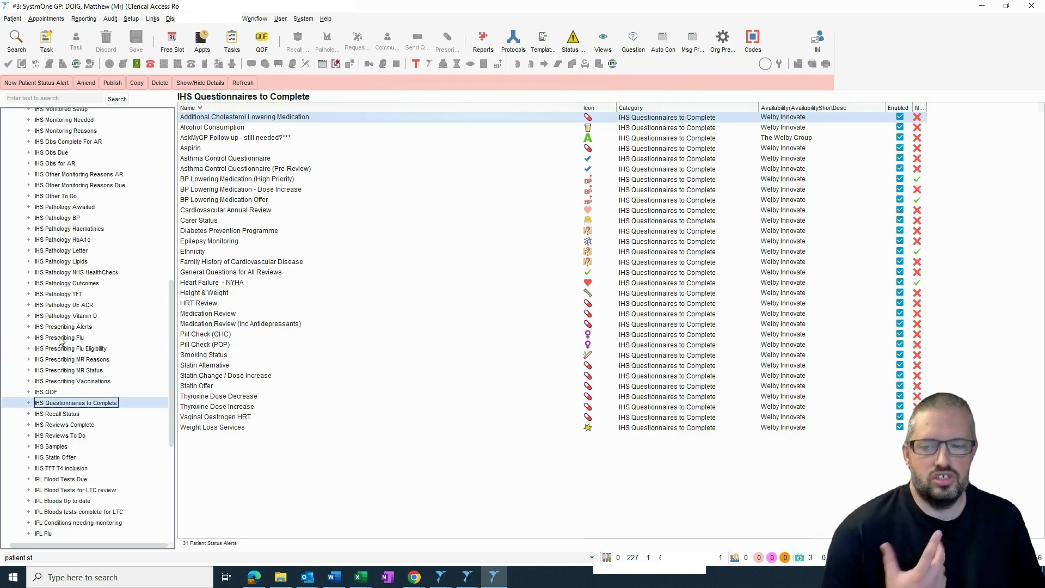
Step: Expand the alerts grouped by availability and show the Local Alerts and System Wide alerts
scroll(64, 341, "up", 8)
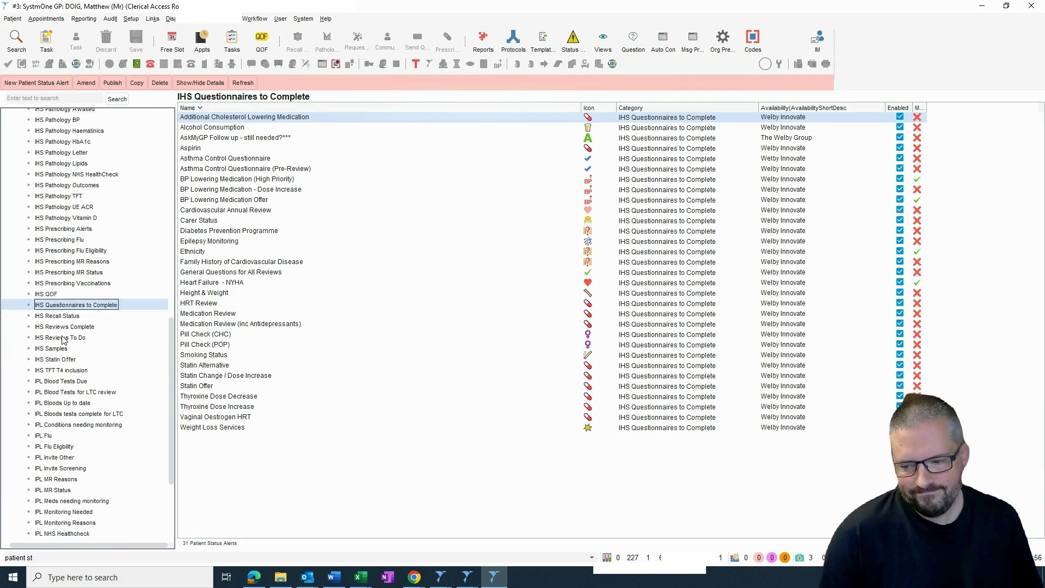
scroll(123, 247, "up", 8)
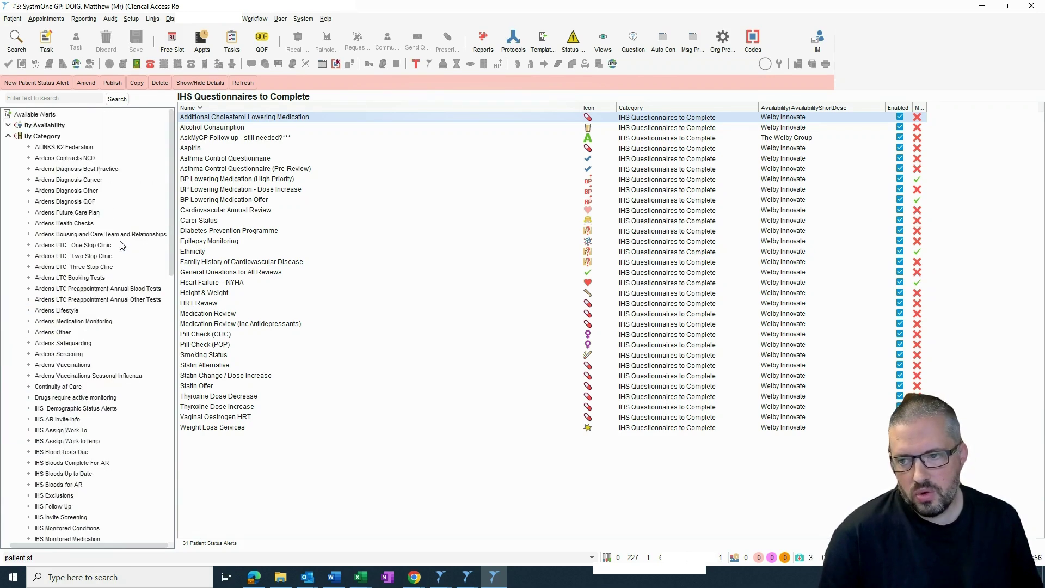
left_click(8, 126)
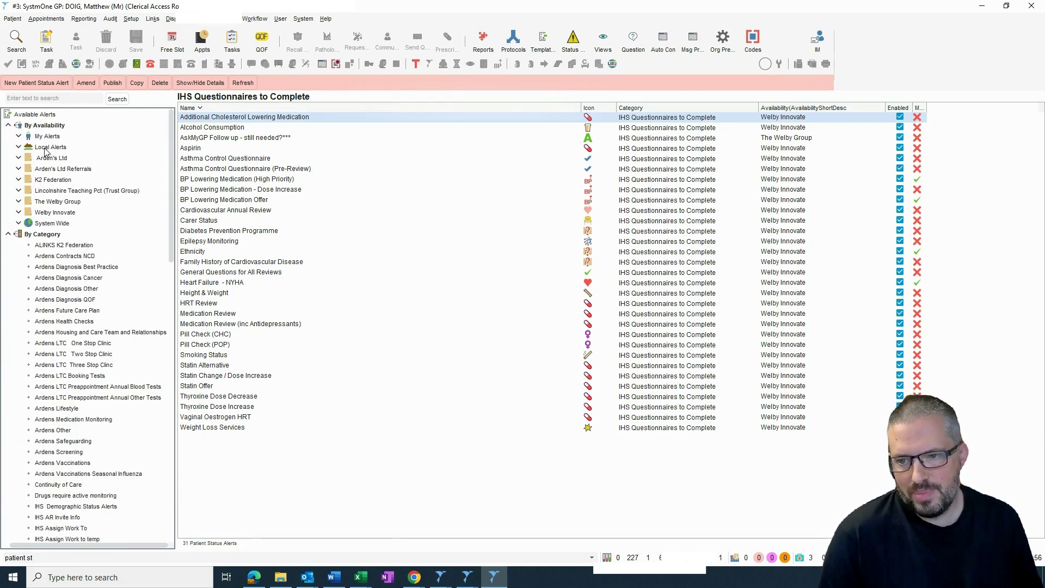
left_click(47, 149)
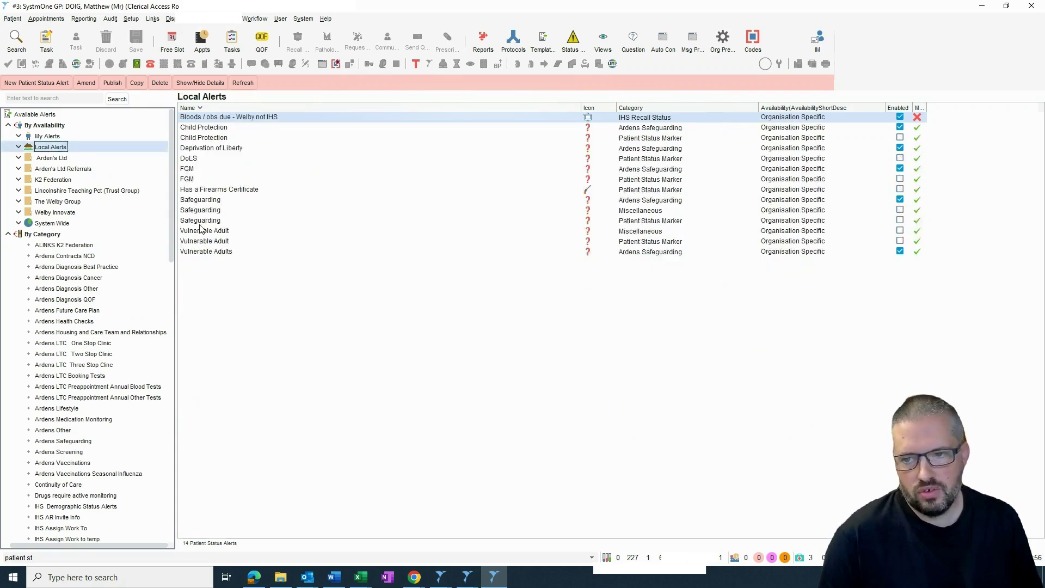
left_click(56, 227)
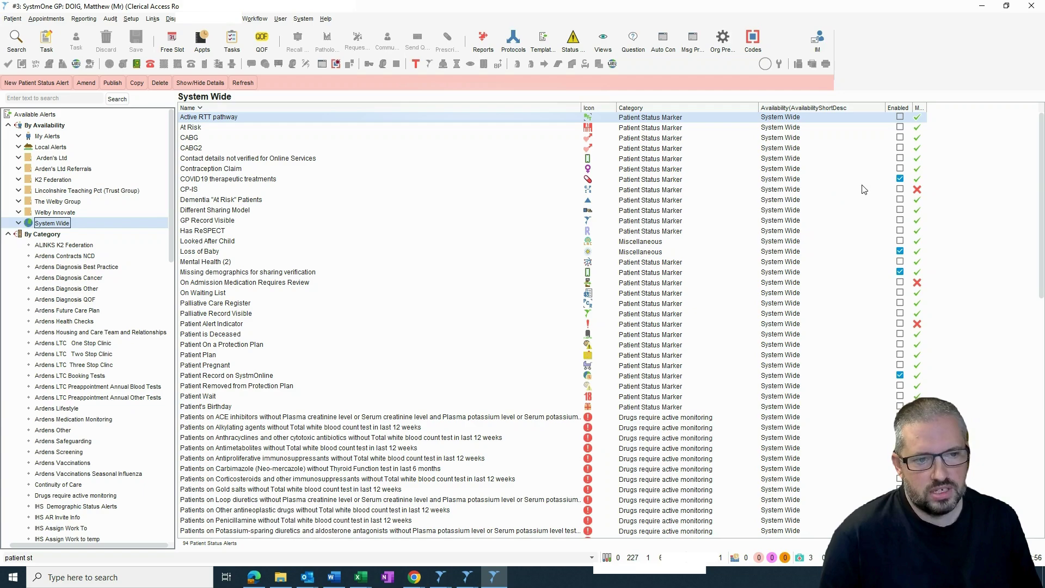
Step: Sort the System Wide alerts by enabled status and disable COVID19 therapeutic treatments, Loss of Baby, Missing demographics for sharing verification, Pulse Oximetry Monitoring and QOF - Cancer
scroll(861, 270, "down", 9)
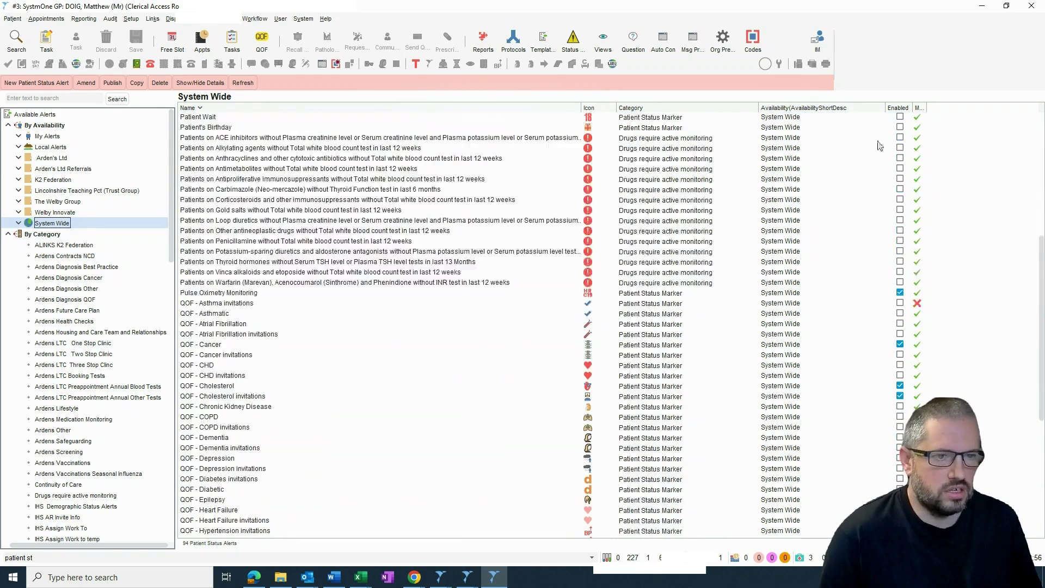
left_click(902, 108)
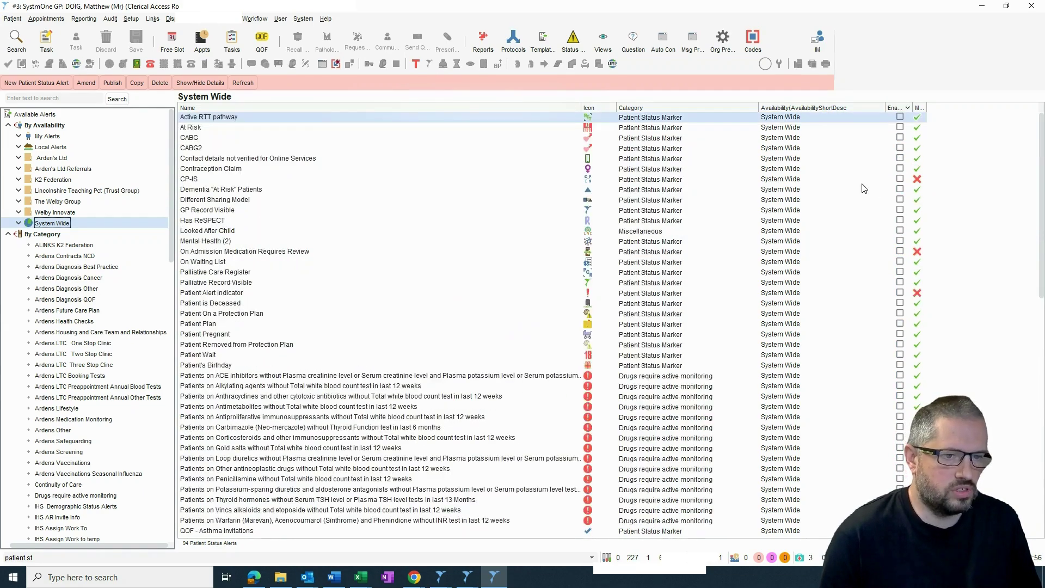
scroll(863, 191, "down", 18)
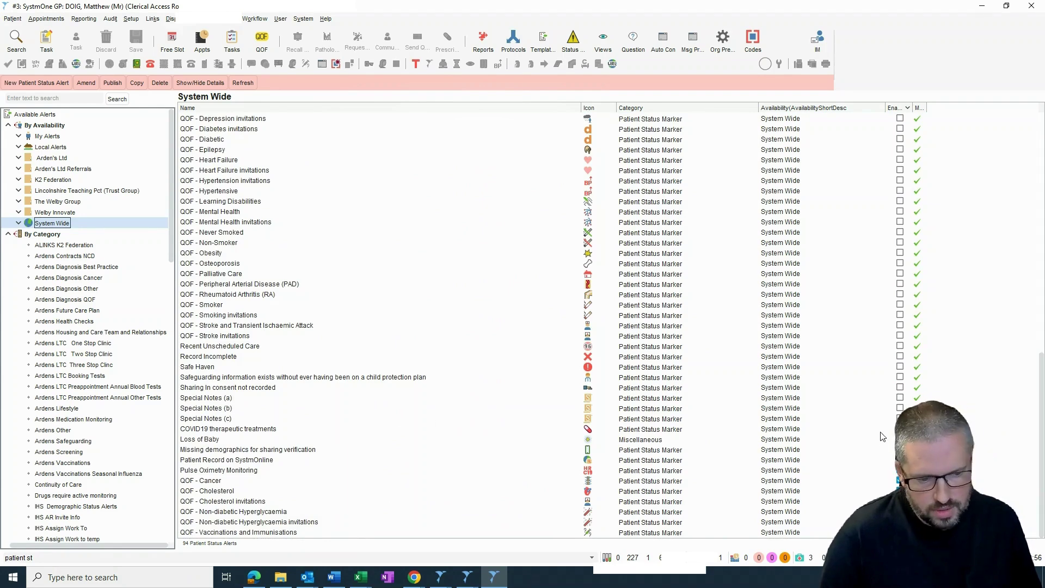
left_click(899, 429)
left_click(900, 439)
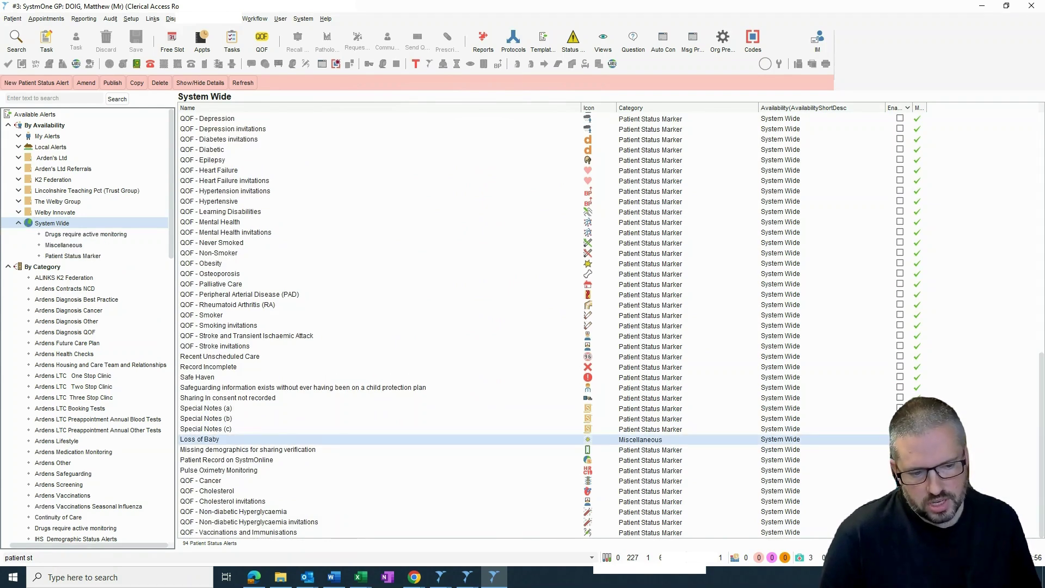
left_click(900, 450)
left_click(899, 450)
left_click(900, 460)
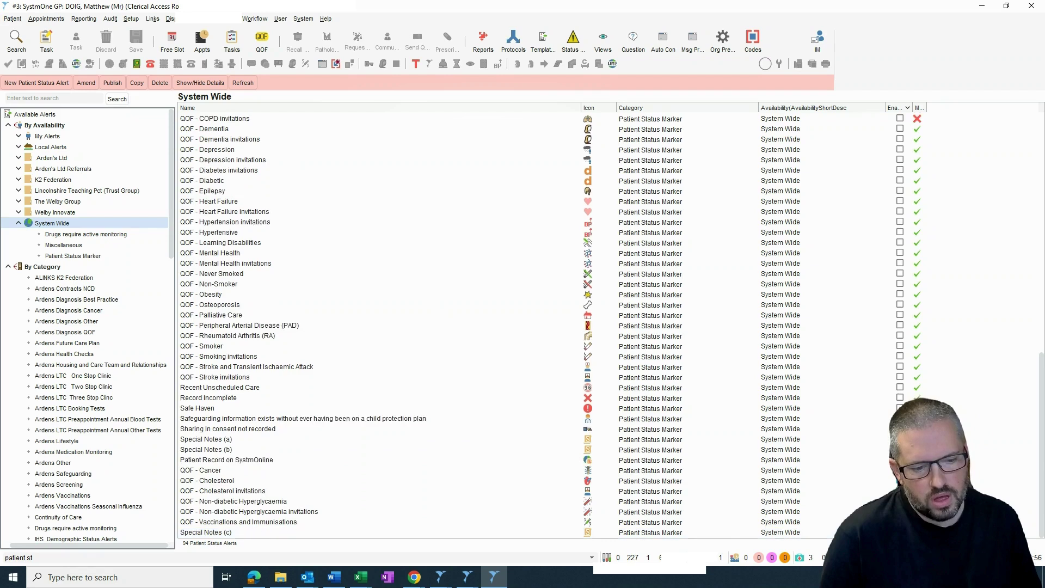
left_click(900, 471)
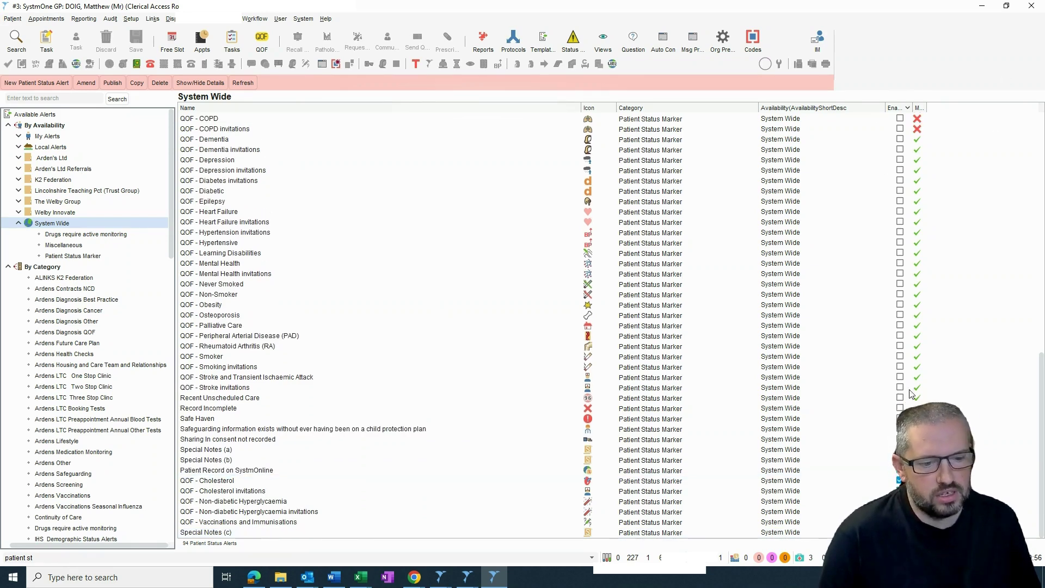
Step: Disable Patient Record on SystmOnline and the enabled QOF alerts for Cholesterol, Non-diabetic Hyperglycaemia, their invitations, and Vaccinations and Immunisations
left_click(900, 470)
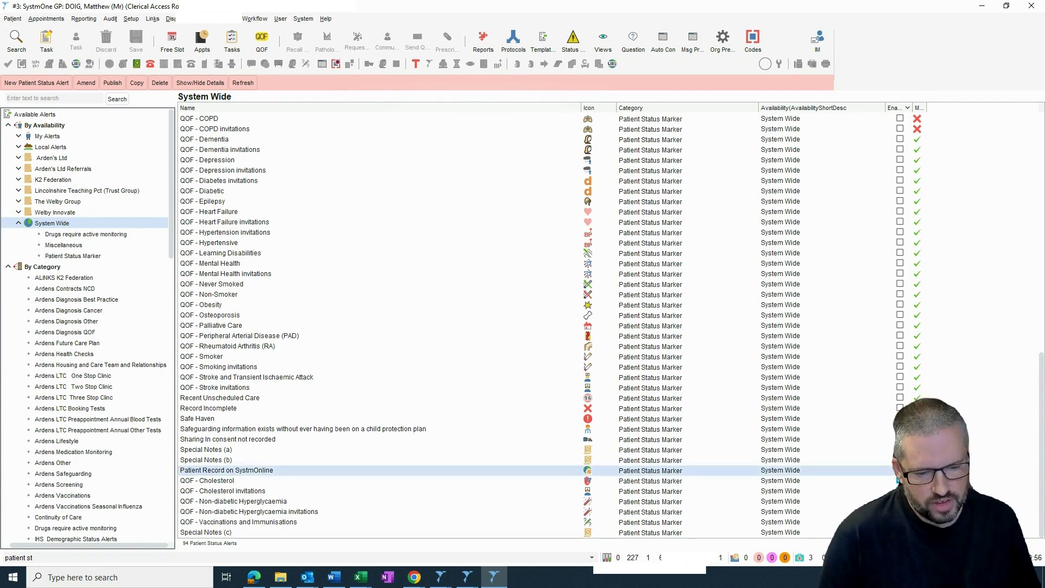
left_click(900, 480)
left_click(900, 491)
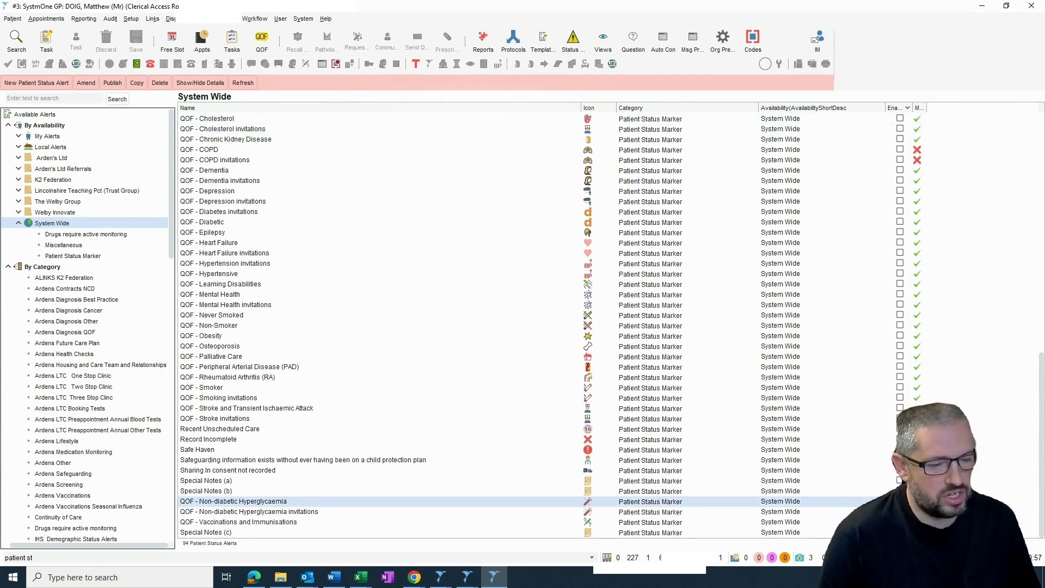
left_click(900, 501)
left_click(900, 511)
left_click(900, 522)
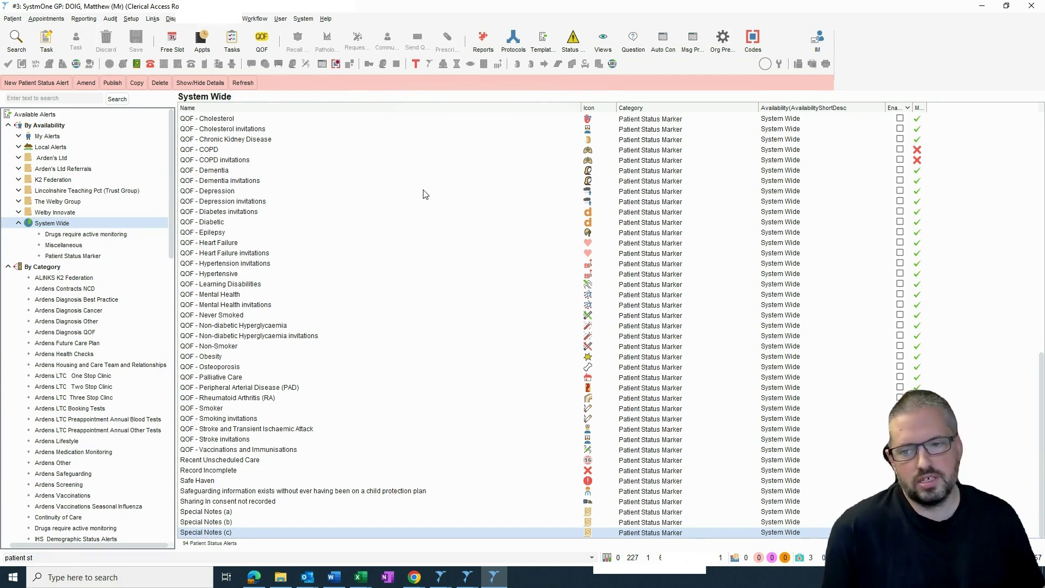
Step: Review the alerts in the Ardens LTC One, Two and Three Stop Clinic, Booking Tests and Preappointment Annual Blood Tests categories
scroll(351, 260, "up", 18)
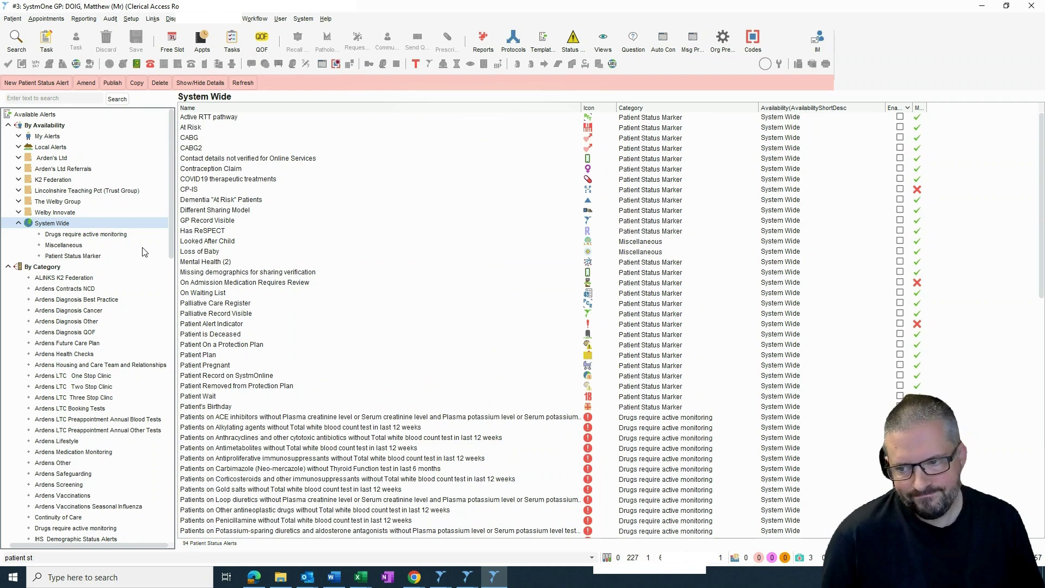
scroll(143, 245, "down", 3)
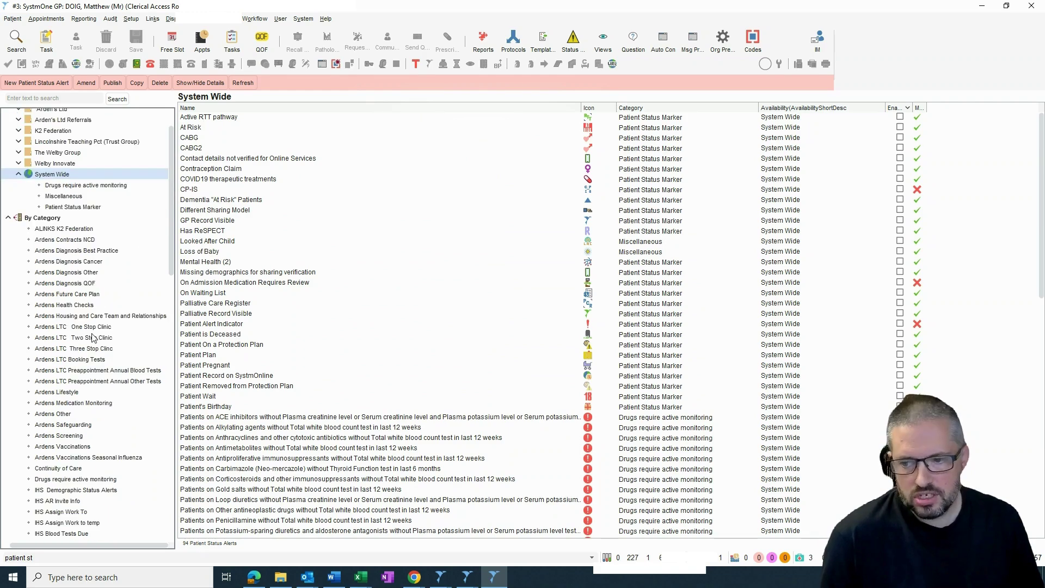
left_click(94, 328)
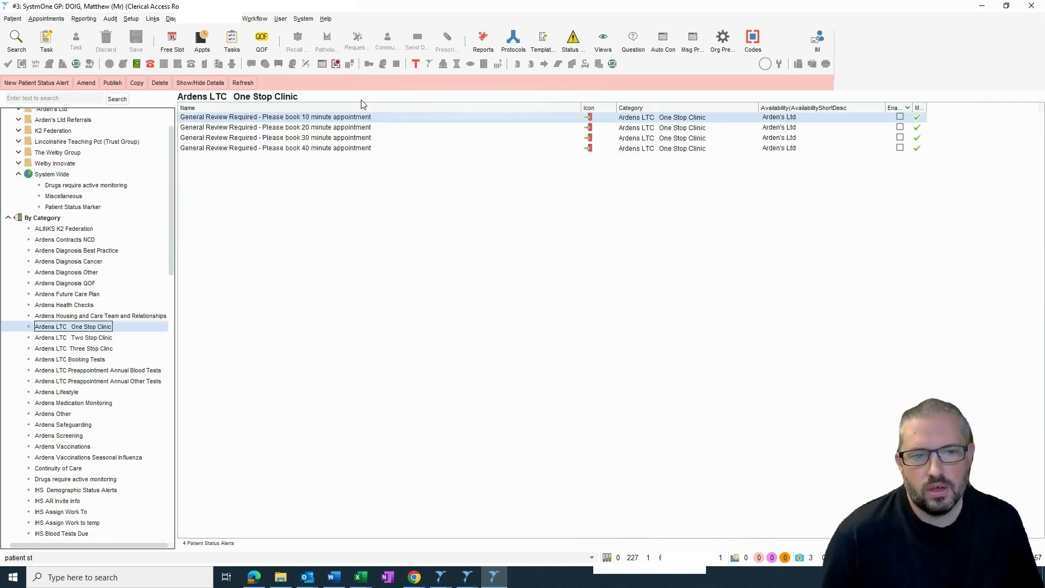
left_click(81, 337)
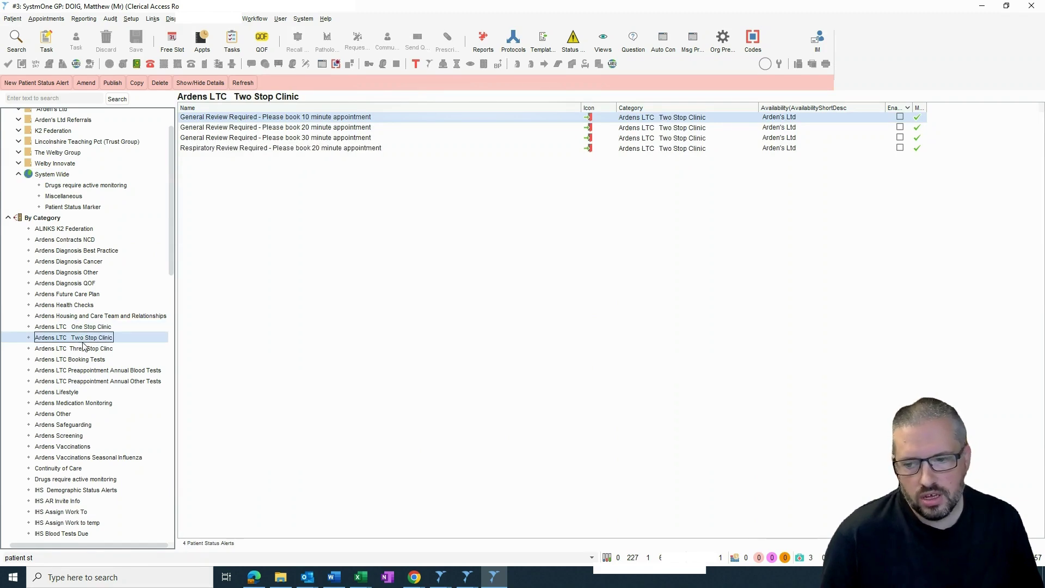
left_click(85, 351)
left_click(89, 360)
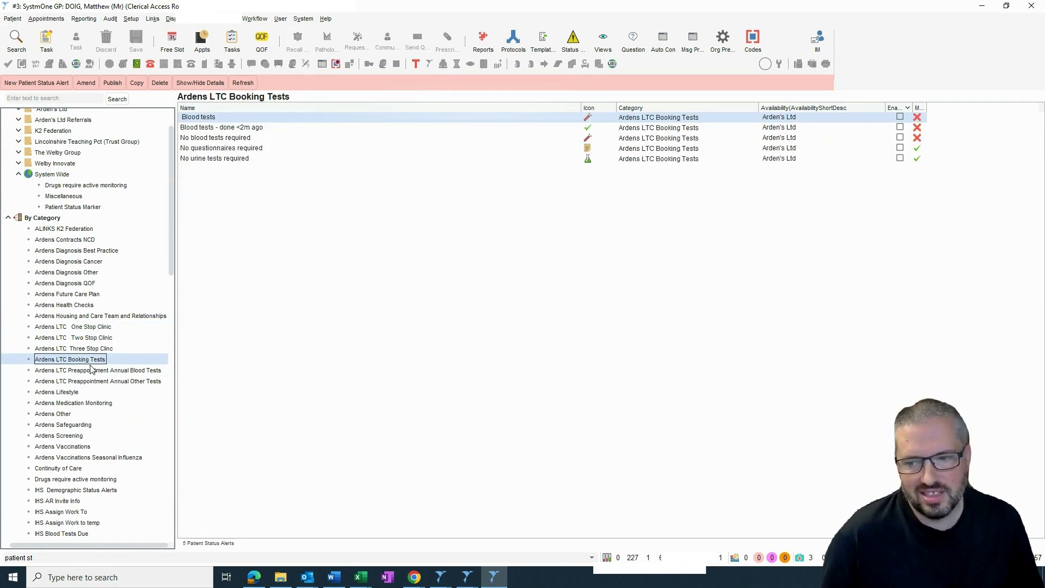
left_click(95, 371)
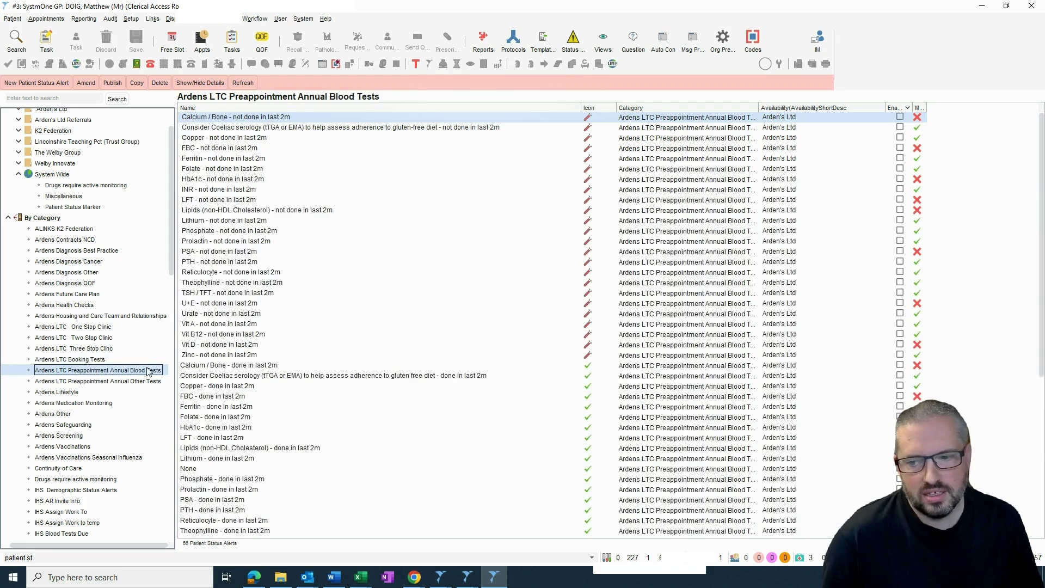
Step: Disable the enabled blood pressure, pulse rate, pulse rhythm and Urine ACR CKD 1-2 alerts in Ardens LTC Preappointment Annual Other Tests
left_click(135, 382)
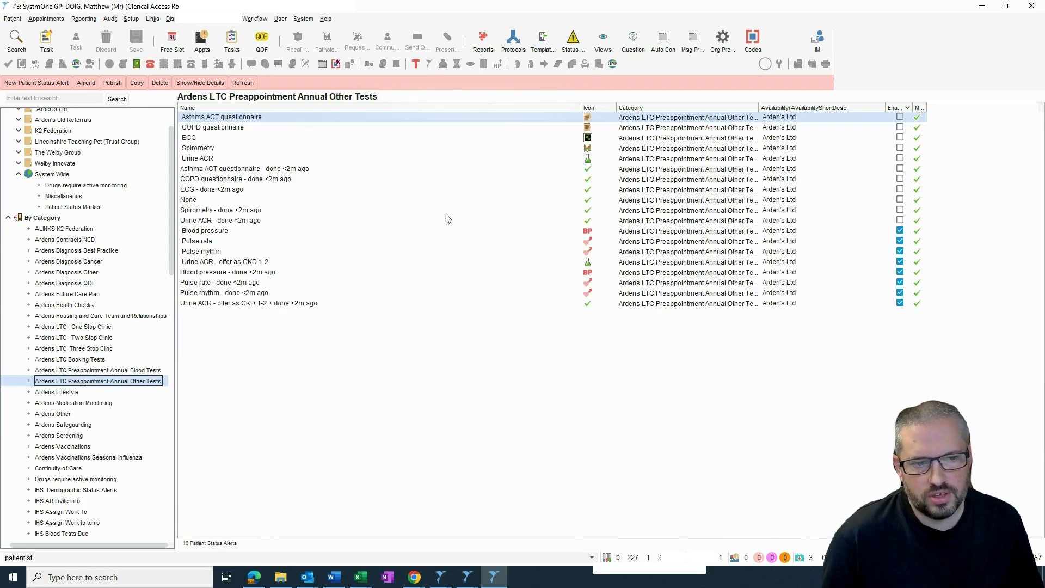
left_click(899, 231)
left_click(899, 241)
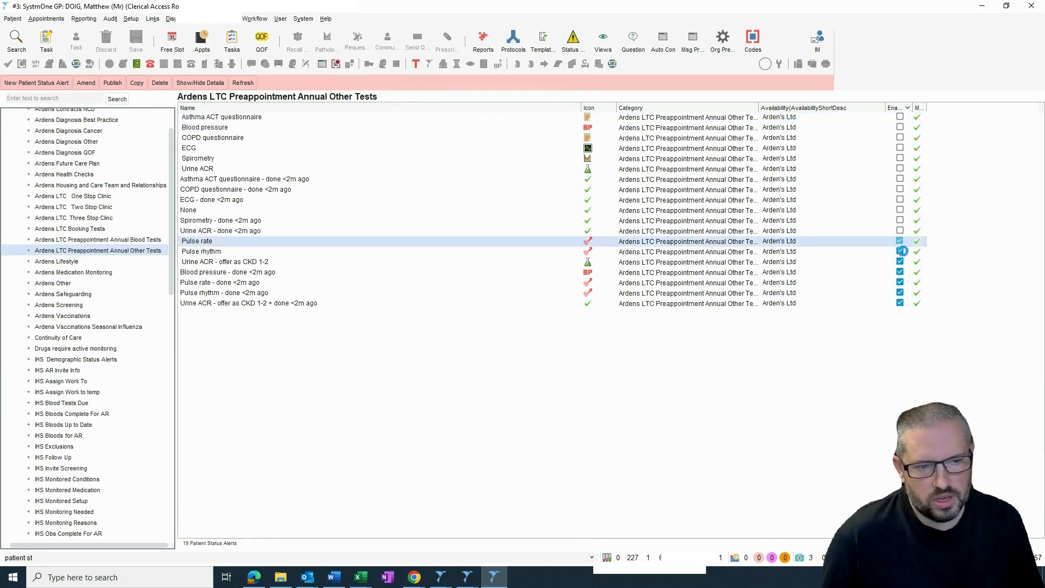
left_click(901, 252)
left_click(902, 274)
left_click(901, 282)
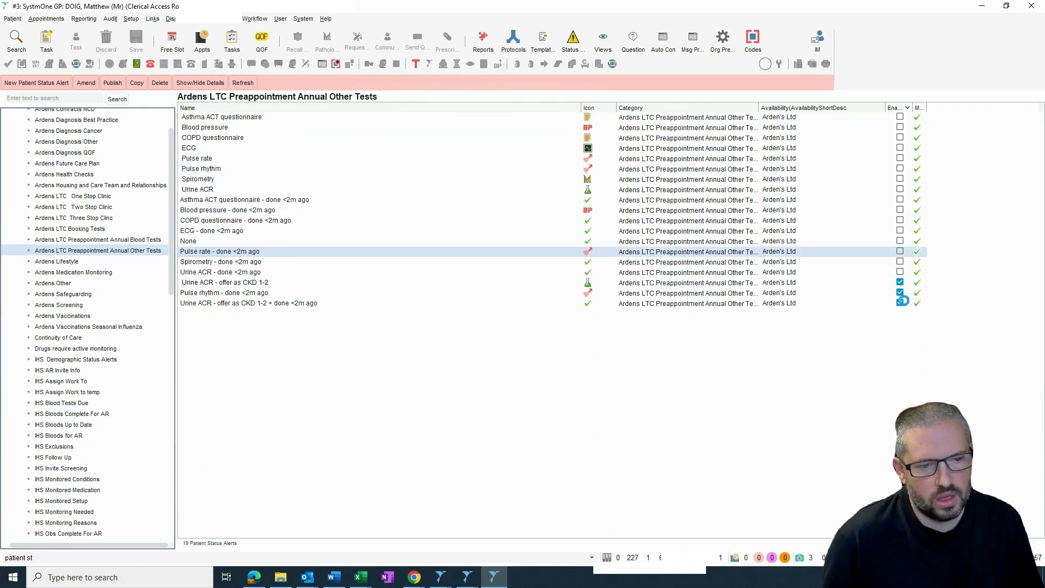
left_click(901, 293)
left_click(901, 302)
left_click(900, 303)
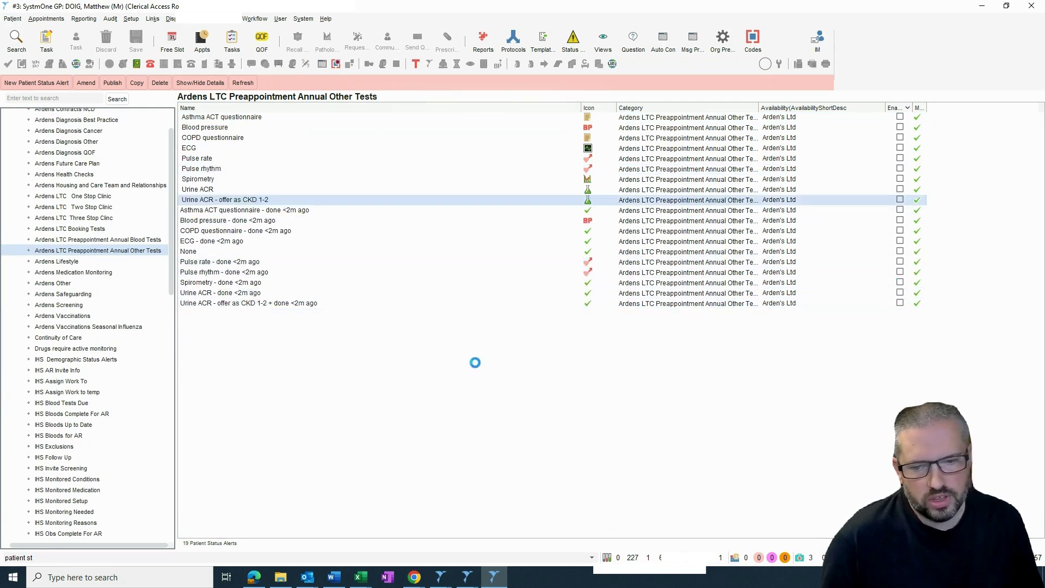
Step: Compare the two Long Term Condition Review alerts in Ardens Other and show the details of The Welby Group version
scroll(101, 325, "down", 2)
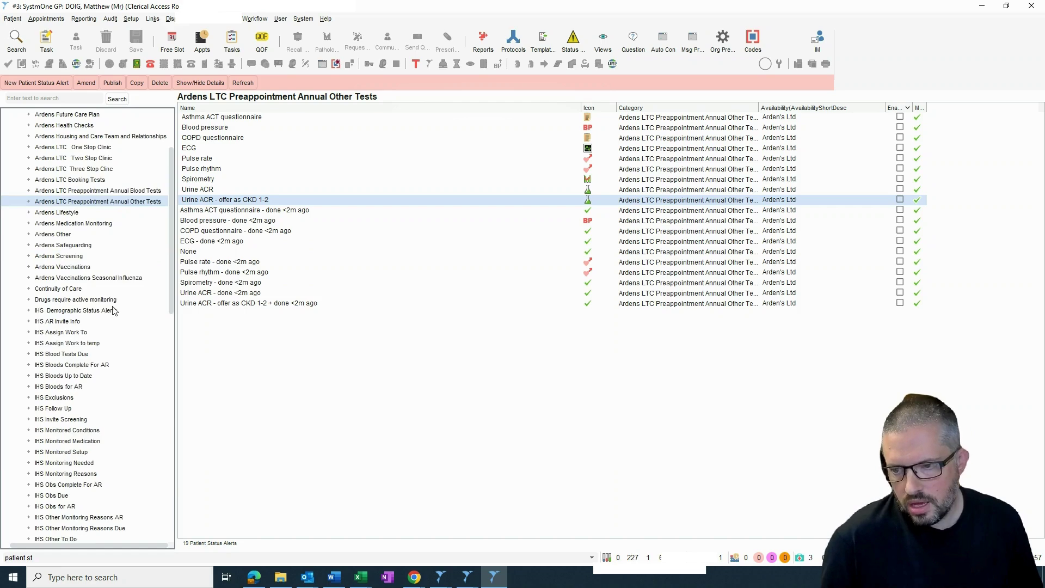
scroll(106, 319, "up", 3)
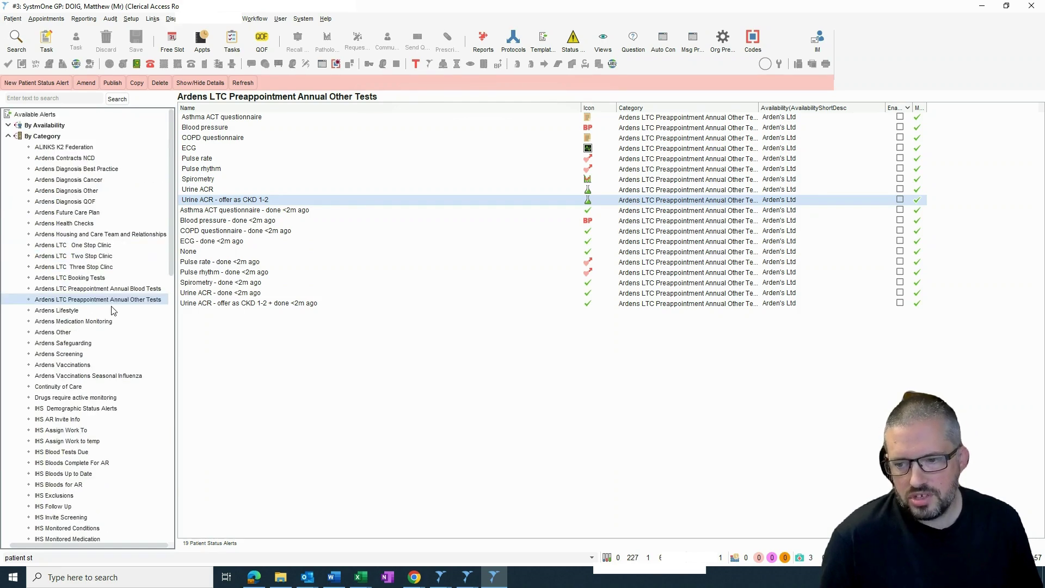
left_click(60, 332)
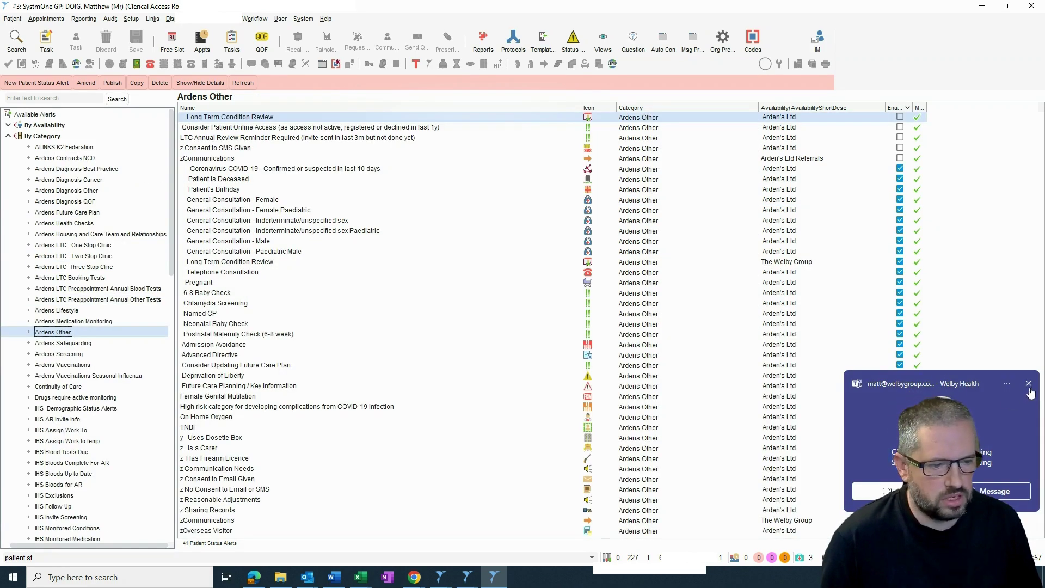
left_click(239, 262)
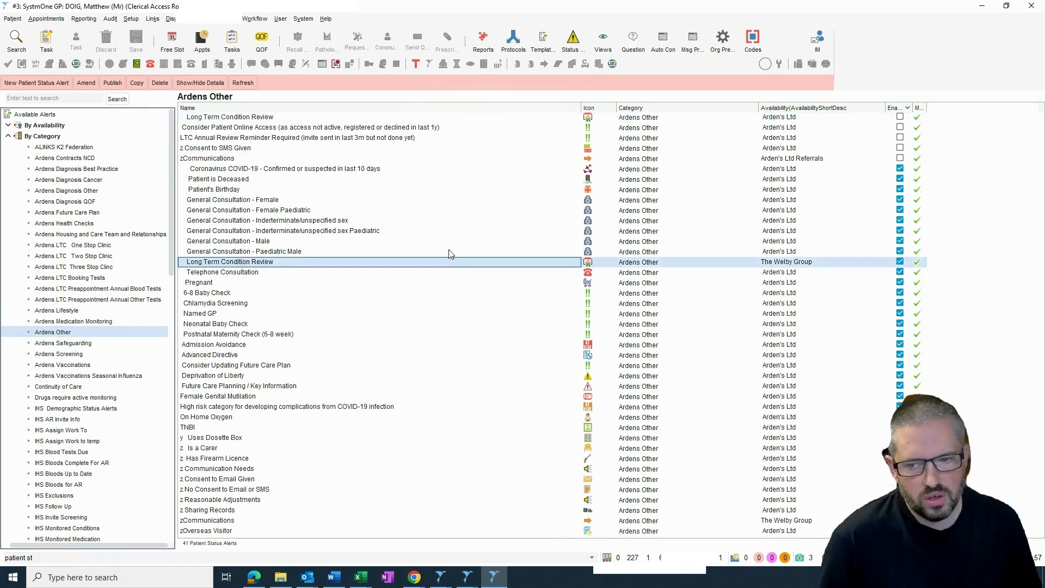
left_click(267, 117)
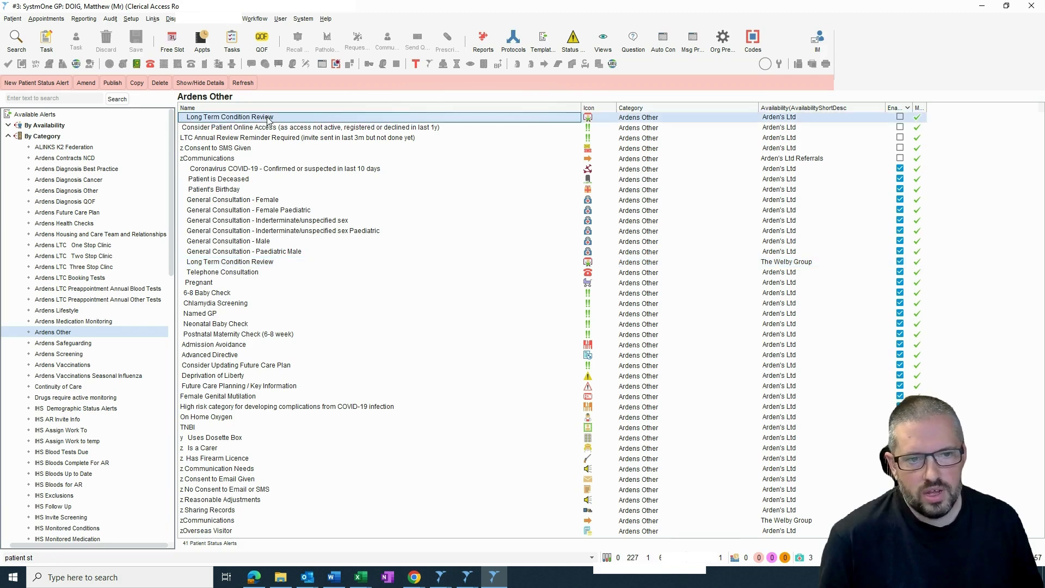
left_click(245, 262)
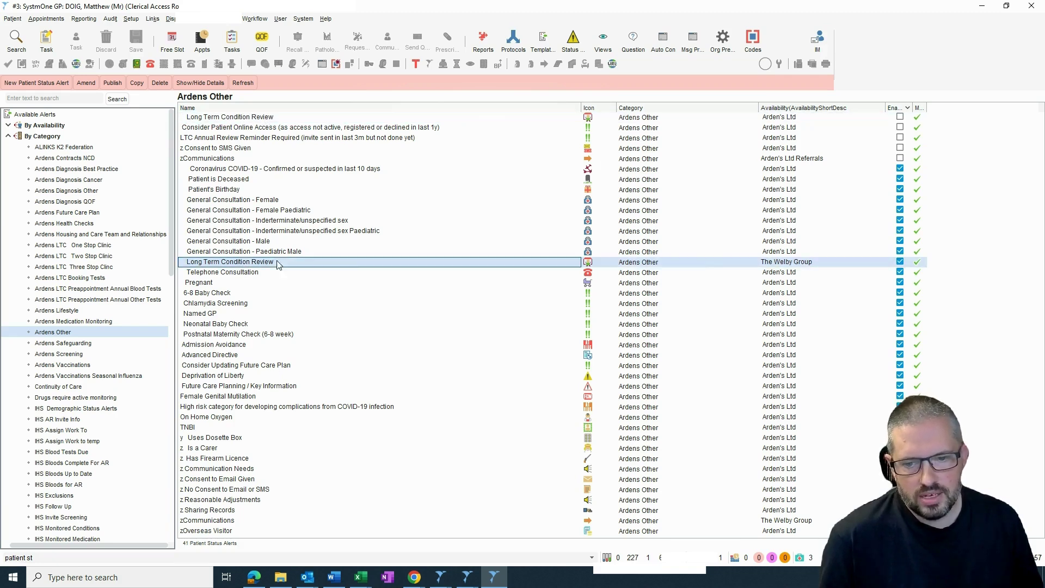
left_click(199, 83)
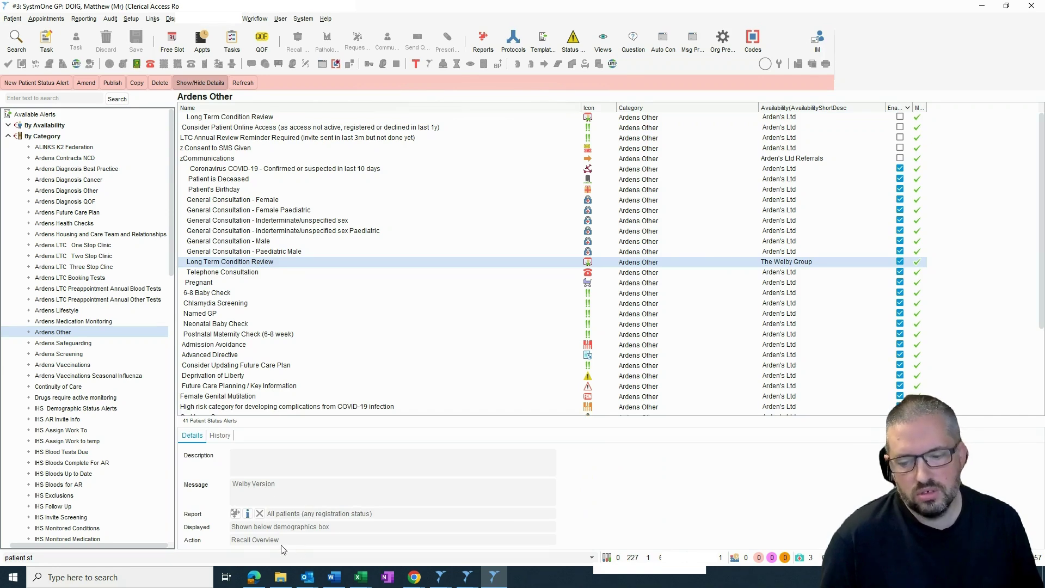
left_click(306, 265)
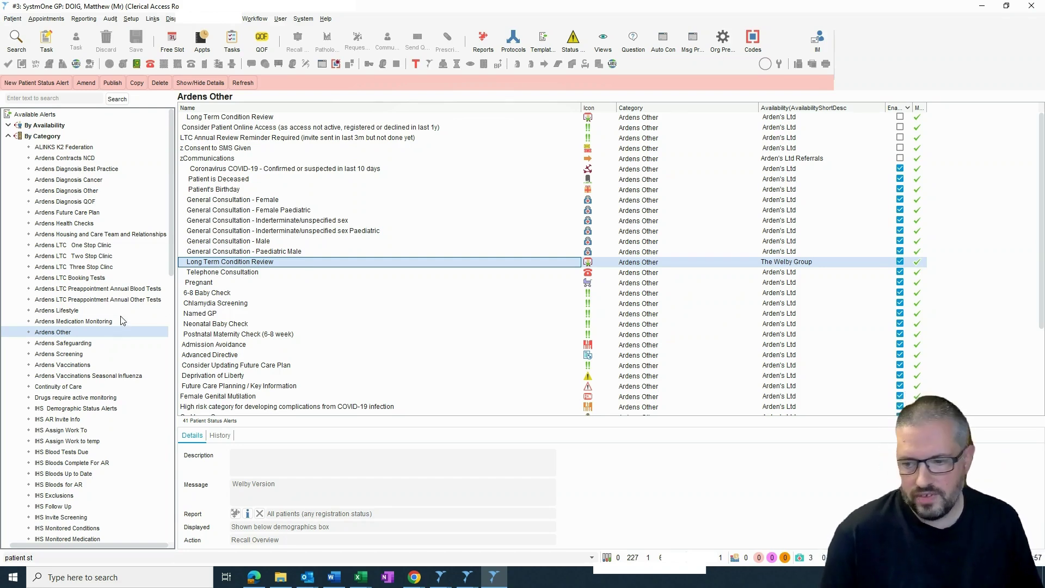
Step: Search the patient status alerts for "LTC" and examine the LTC Annual Review Reminder Required alert
scroll(275, 264, "down", 3)
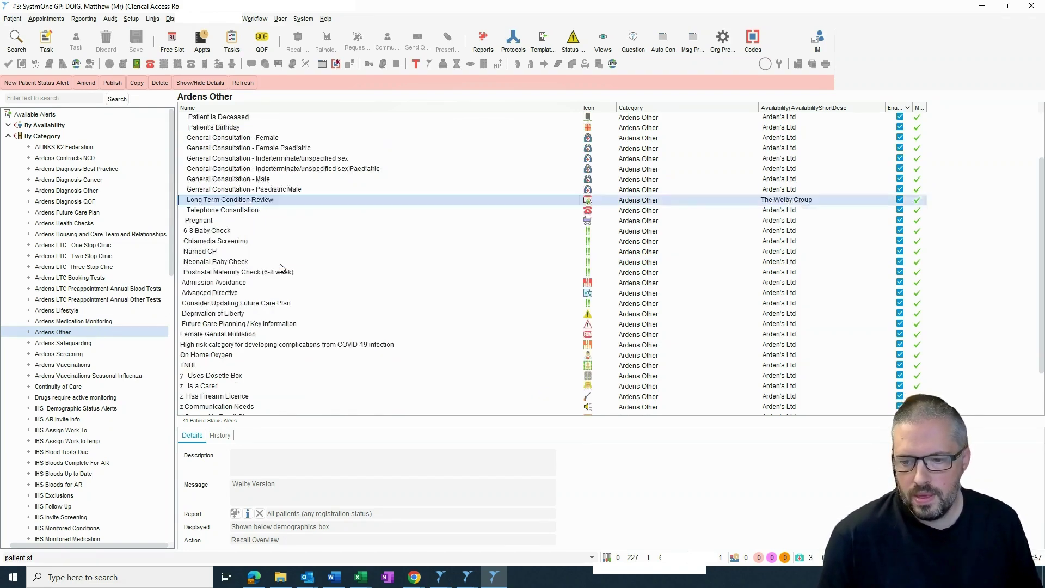
scroll(276, 264, "up", 3)
left_click(75, 100)
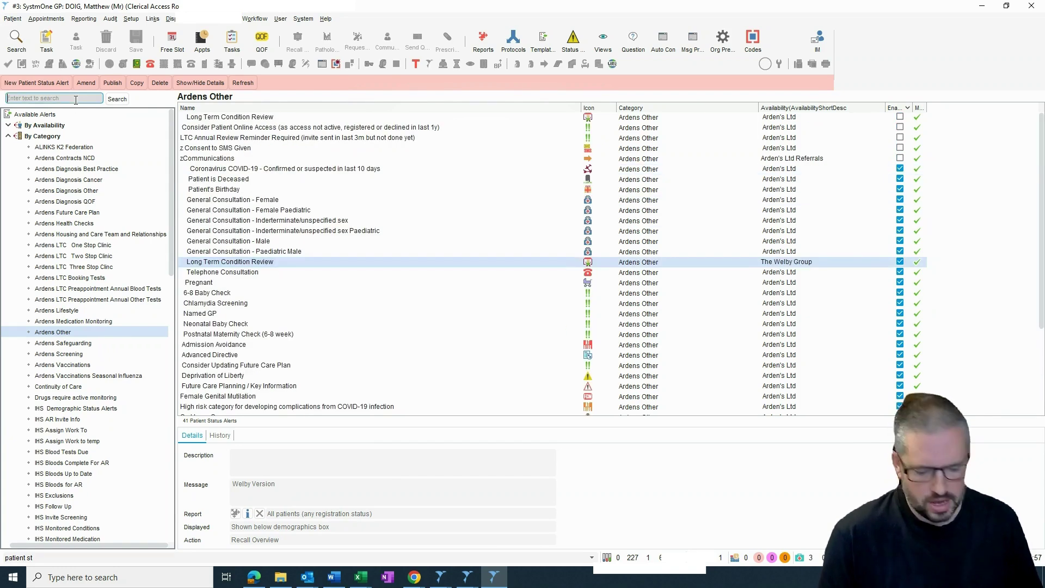
type("LTC")
key("Return")
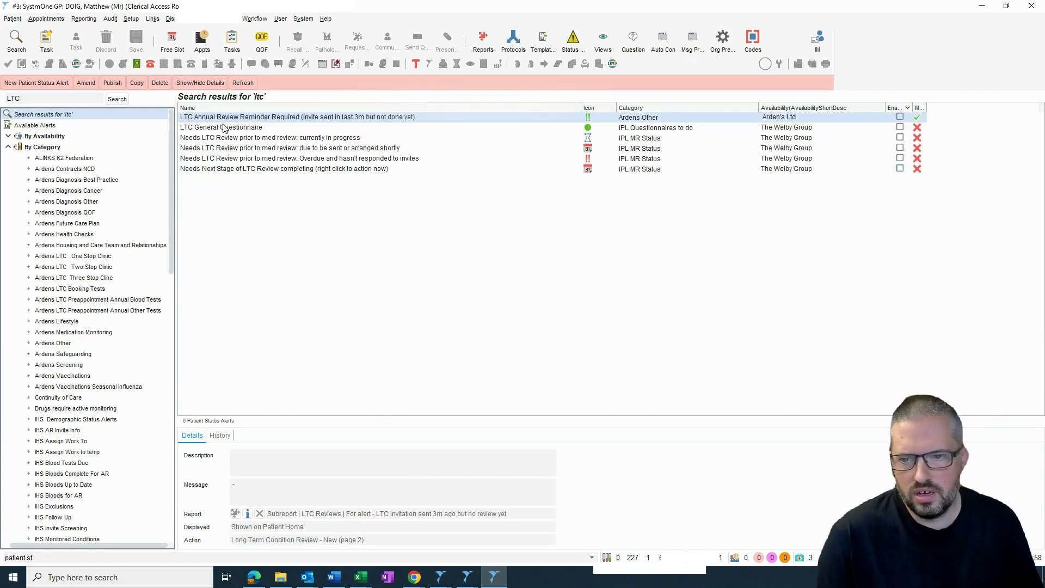
left_click(259, 121)
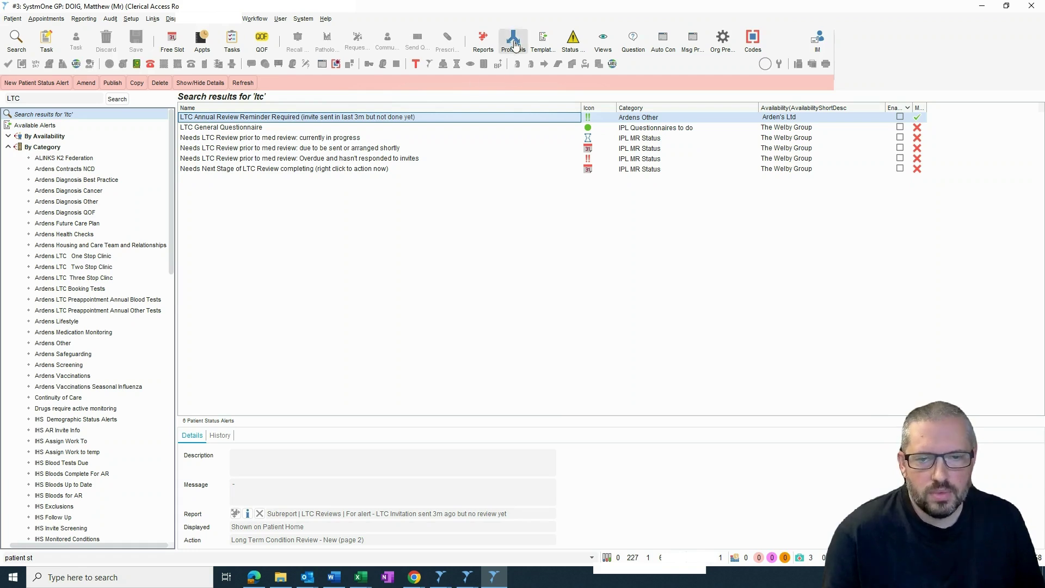
Step: Open the protocols, list the Local ones by availability, and expand Innovative Health Systems under Welby Innovate
left_click(514, 38)
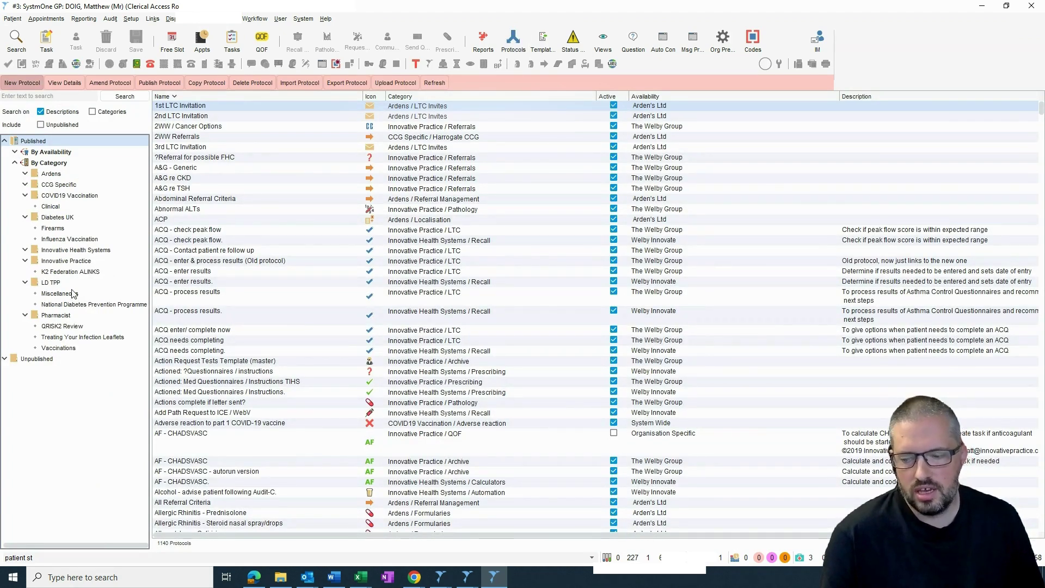
left_click(15, 152)
left_click(48, 174)
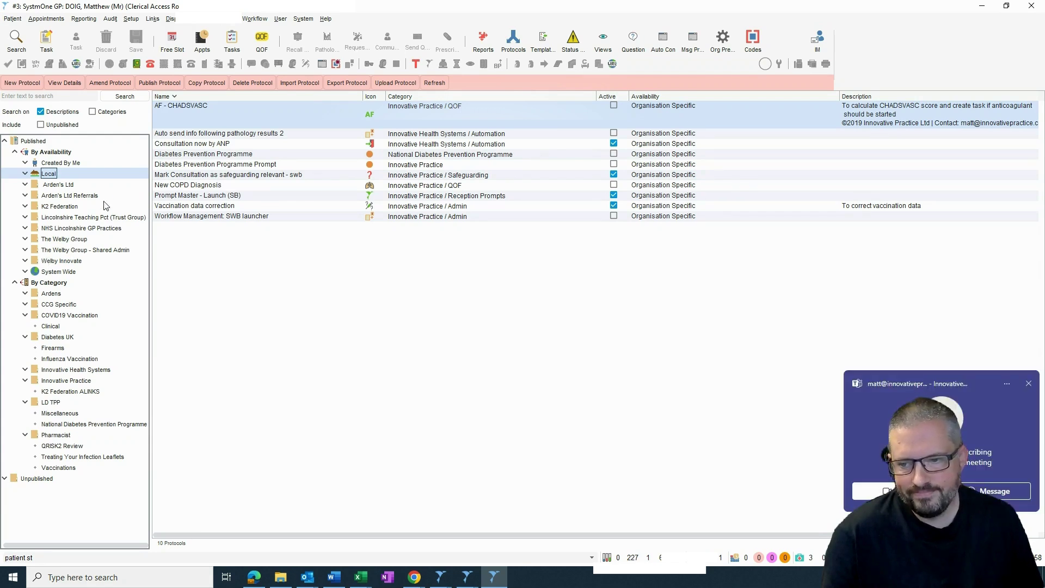
left_click(1027, 383)
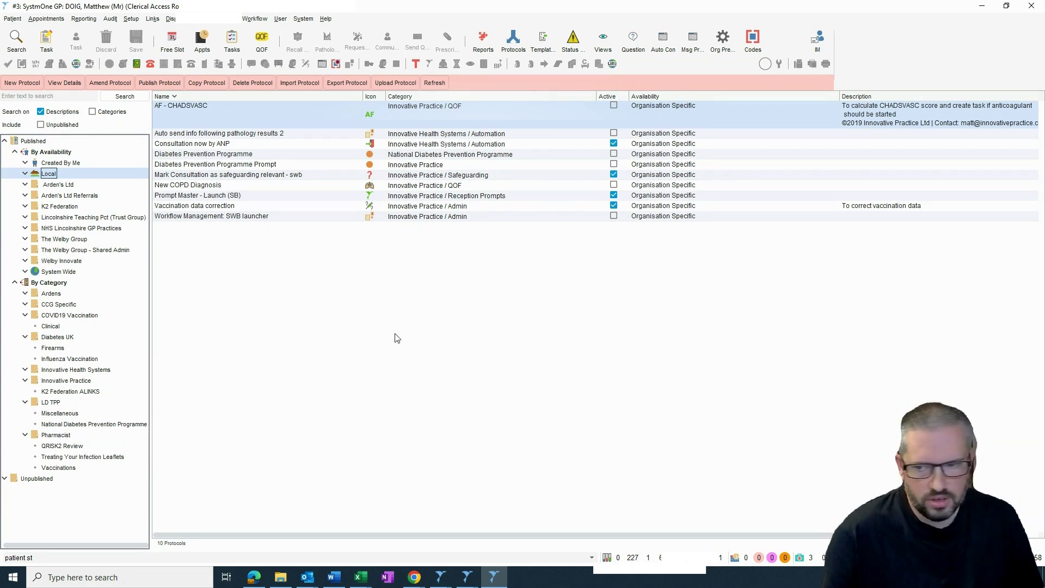
left_click(25, 261)
left_click(37, 271)
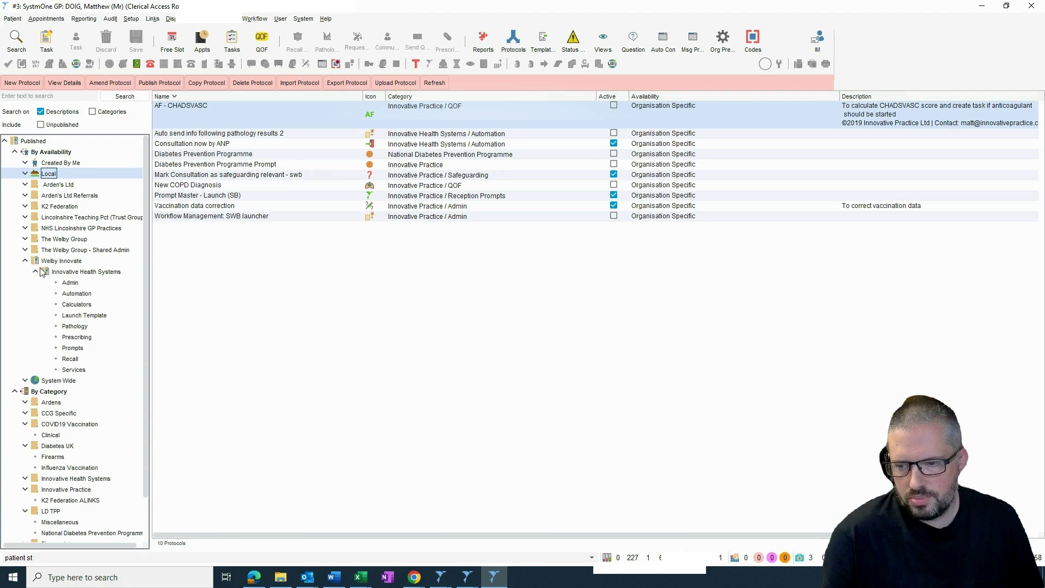
Step: Examine the Pathology protocols of Innovative Health Systems, including Filing Guidance: Display all, and its Automation protocols, including Auto send Med Review Questionnaires
left_click(75, 327)
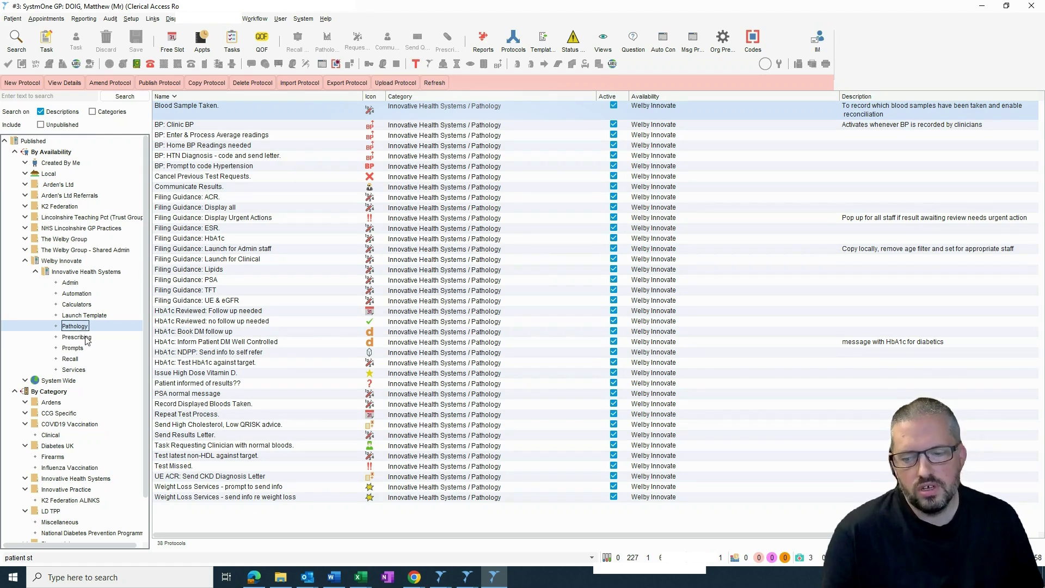
left_click(270, 211)
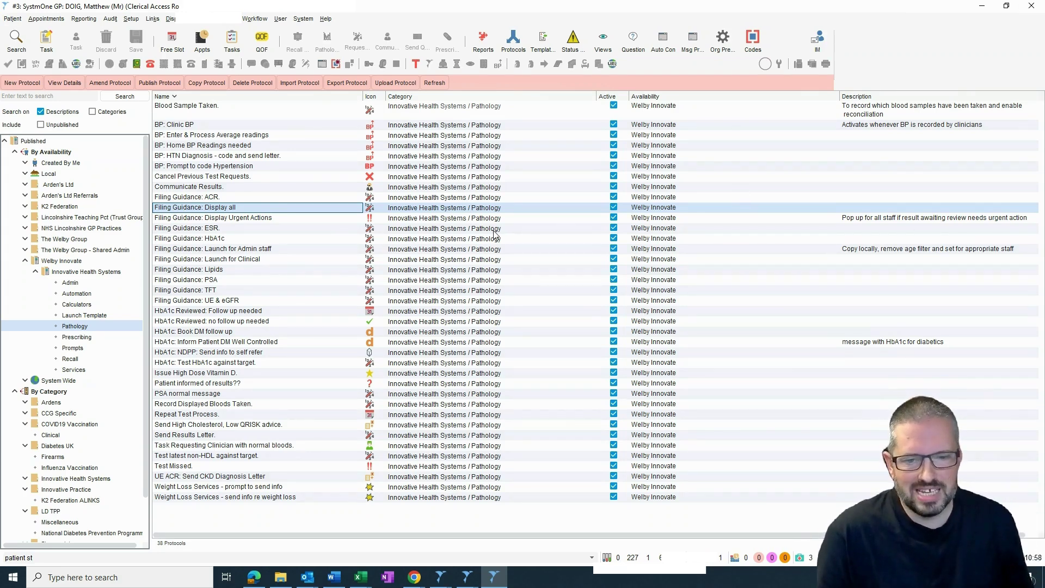
left_click(77, 294)
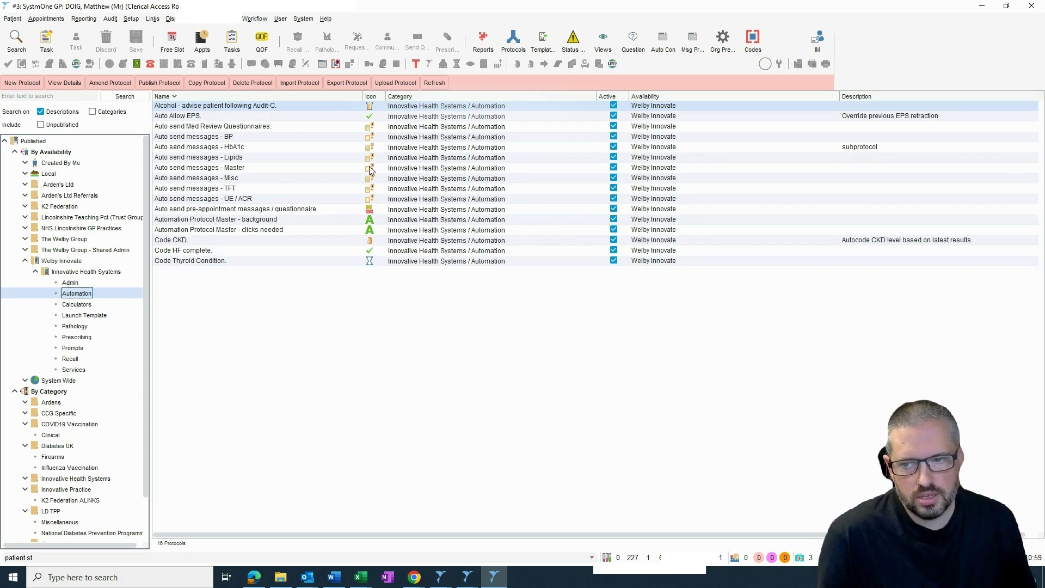
left_click(228, 158)
left_click_drag(229, 172, 234, 137)
left_click(239, 128)
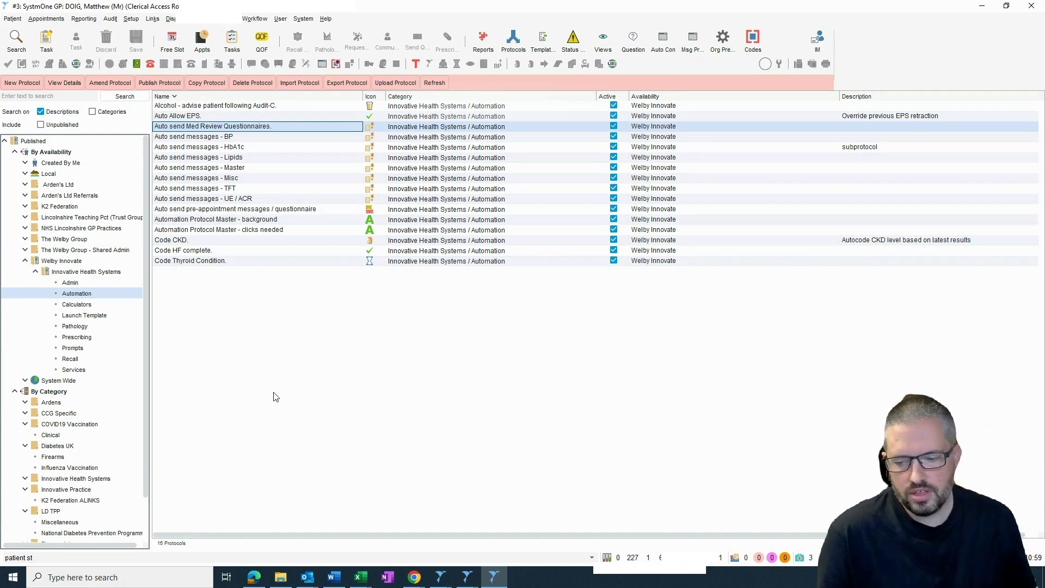
Step: Switch to a new File Explorer window and permanently delete everything in C:\Apps\Tpp\temp, skipping all files that are in use
right_click(281, 576)
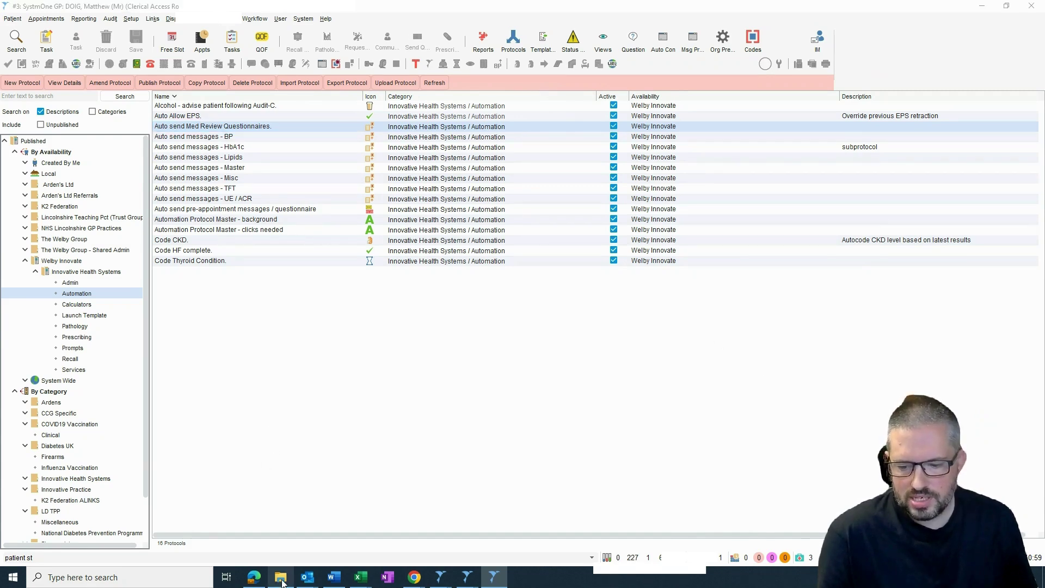
left_click(258, 521)
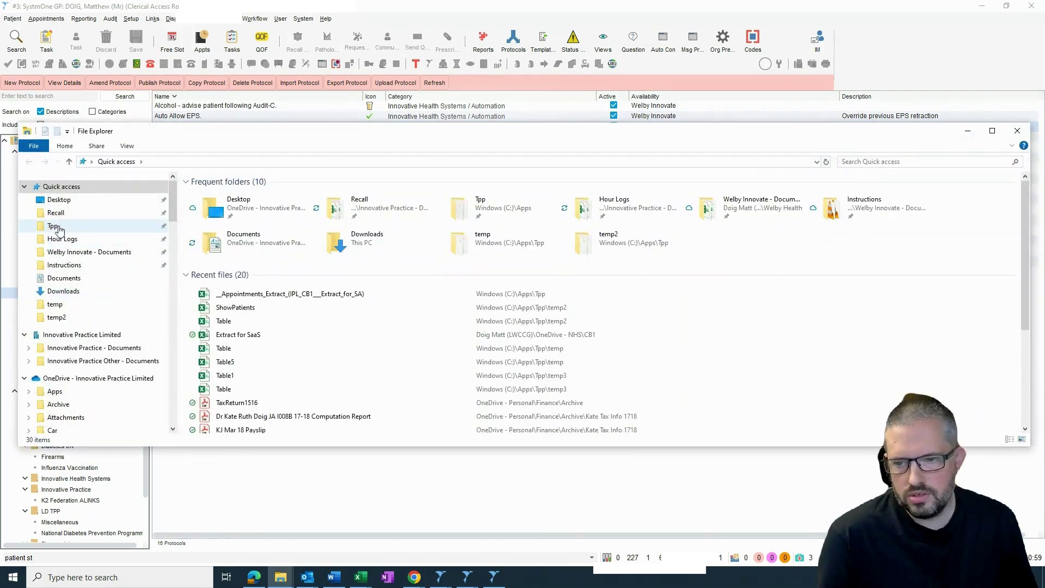
left_click(60, 227)
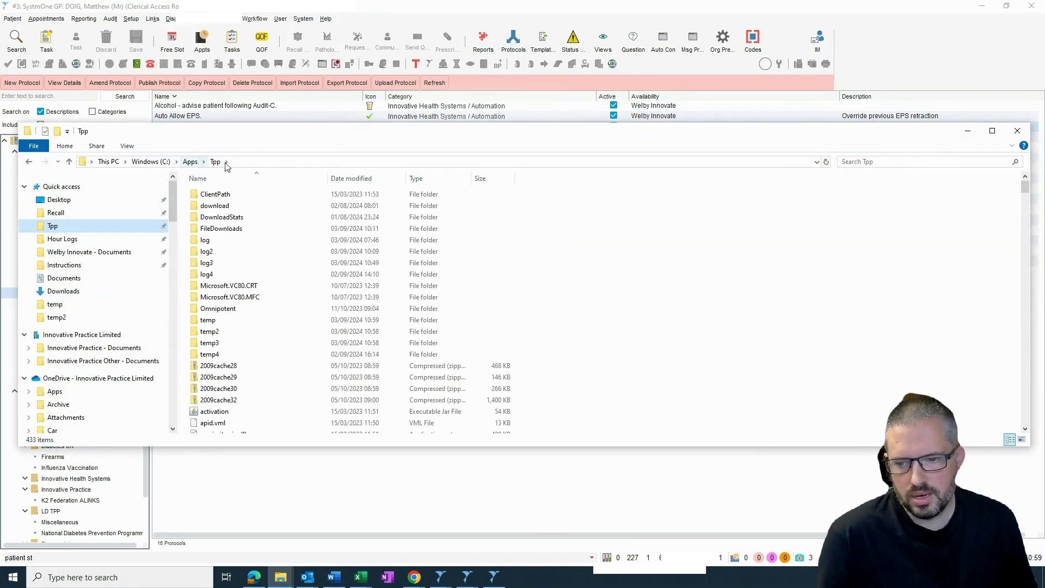
double_click(211, 322)
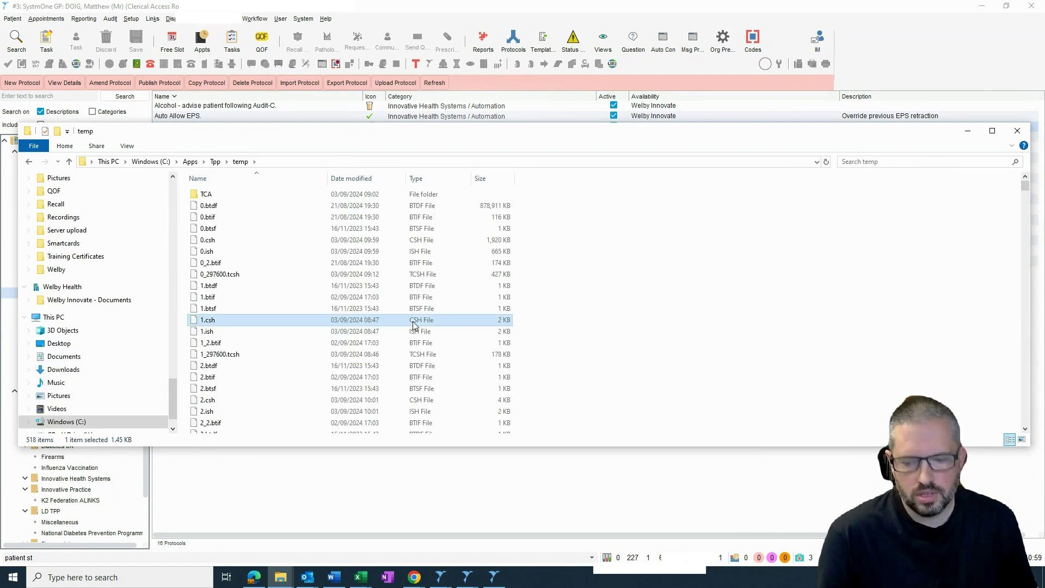
key("ctrl+a")
key("shift+Delete")
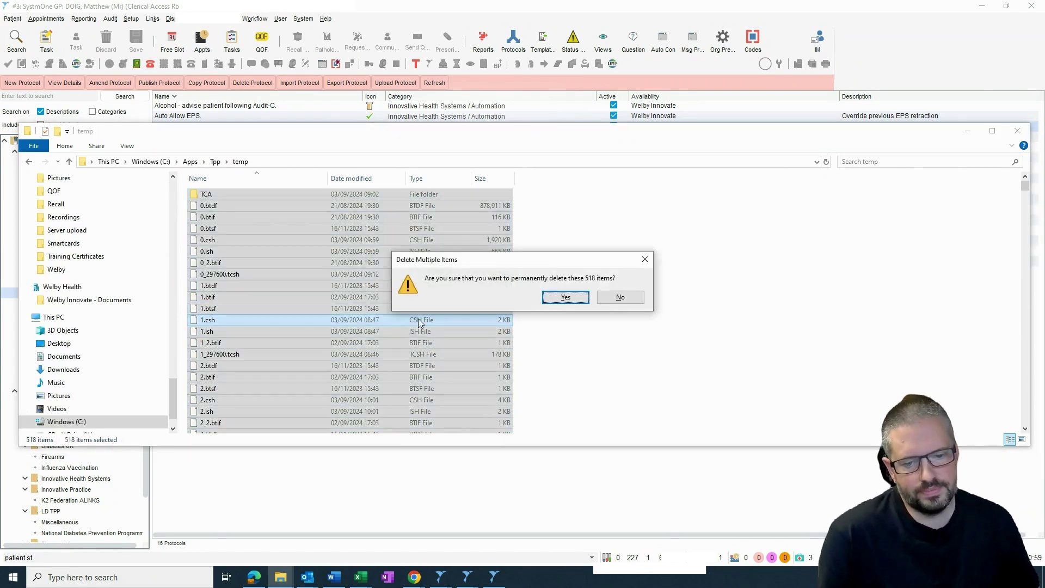
left_click(558, 299)
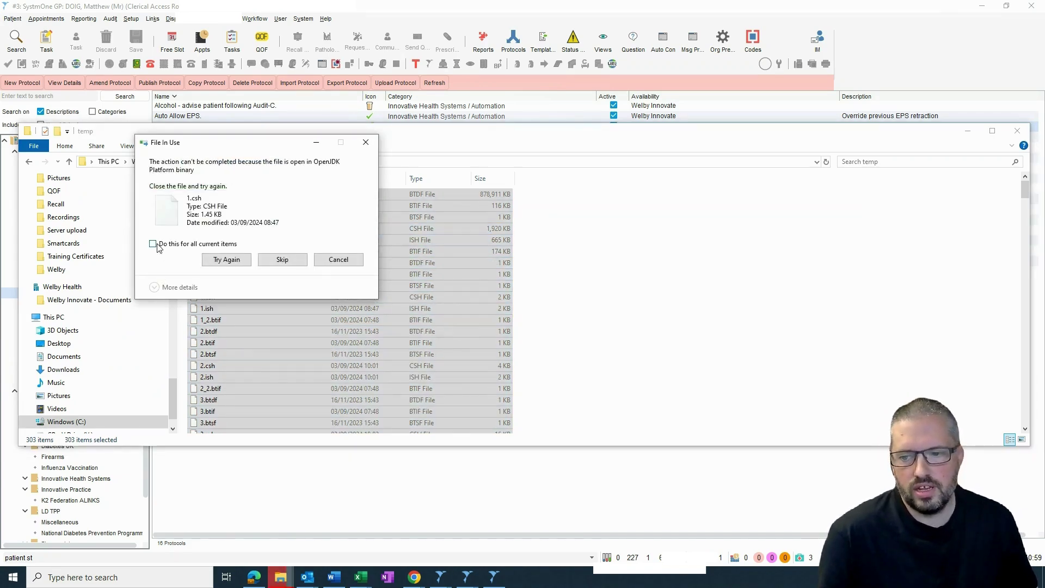
left_click(153, 244)
left_click(284, 263)
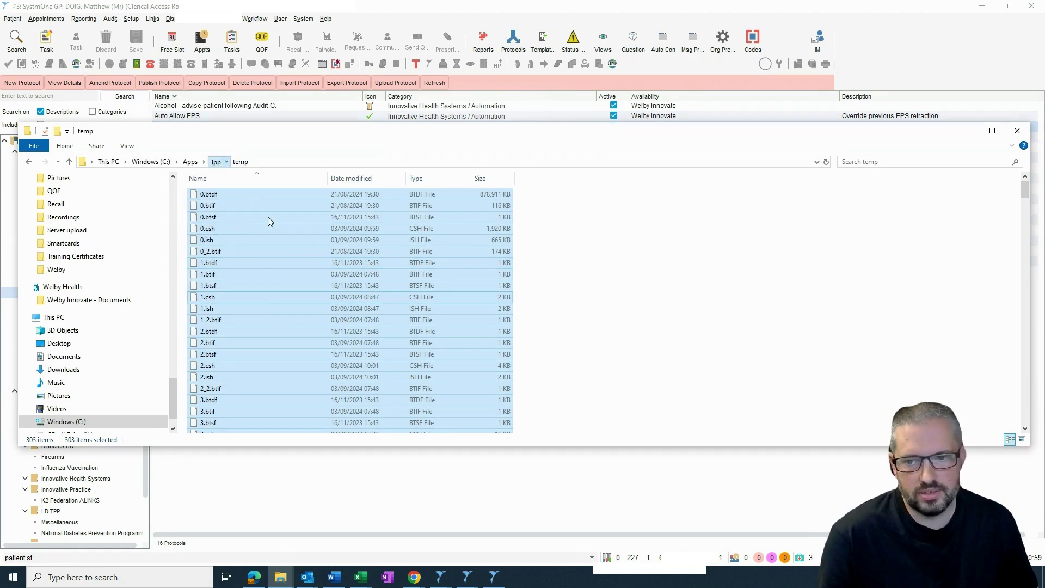
Step: Permanently delete the contents of the Tpp folder's temp2 subfolder, skipping all files in use, and close File Explorer
double_click(219, 331)
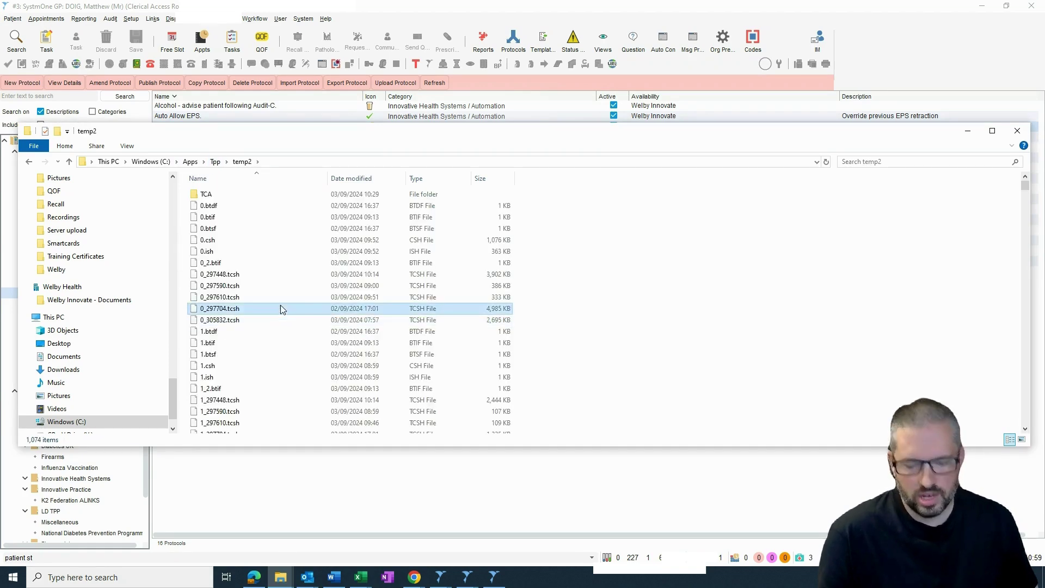
key("ctrl+a")
key("shift+Delete")
key("Return")
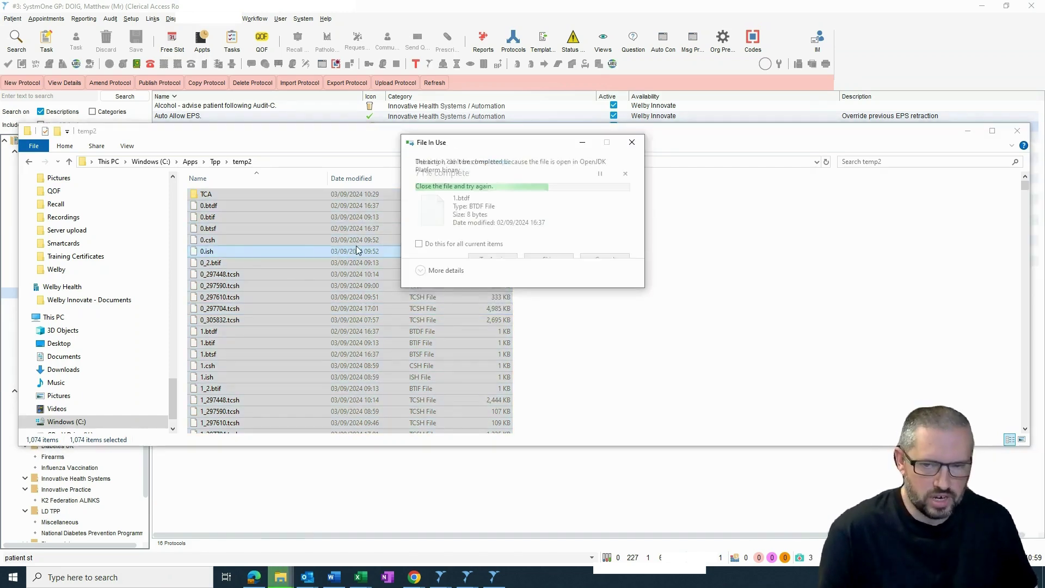
left_click(422, 242)
left_click(553, 262)
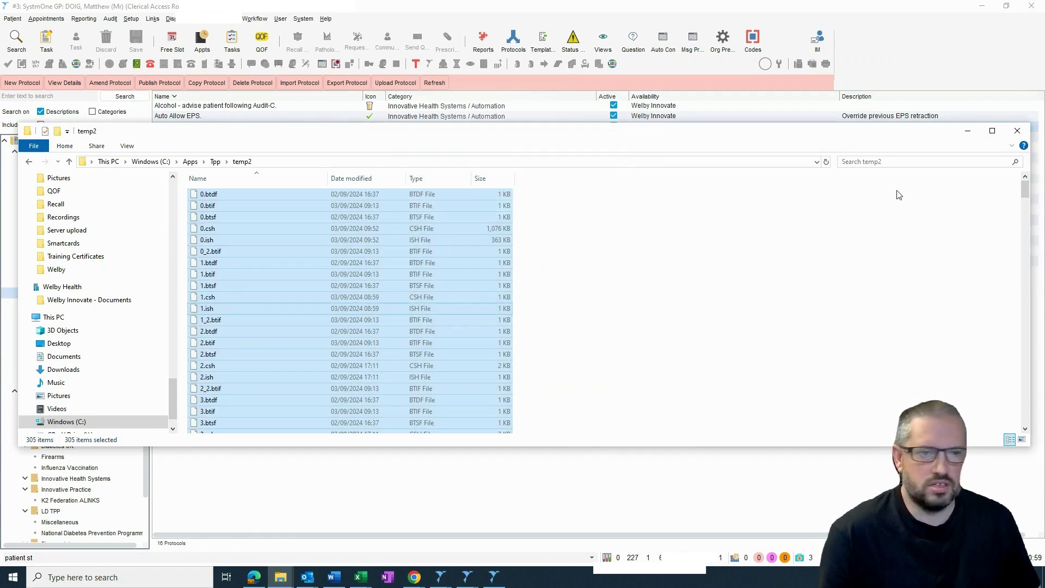
left_click(1017, 131)
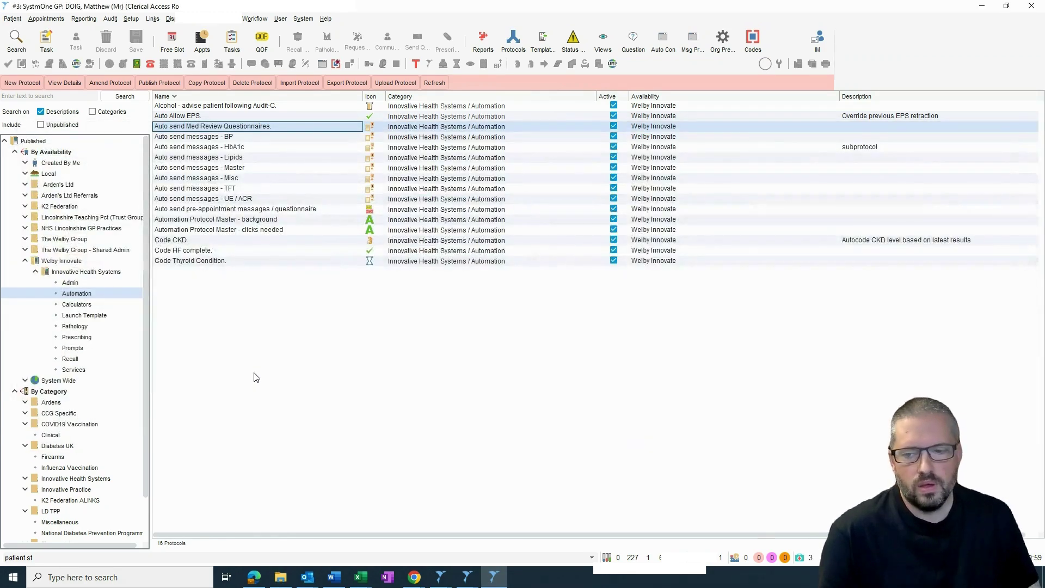